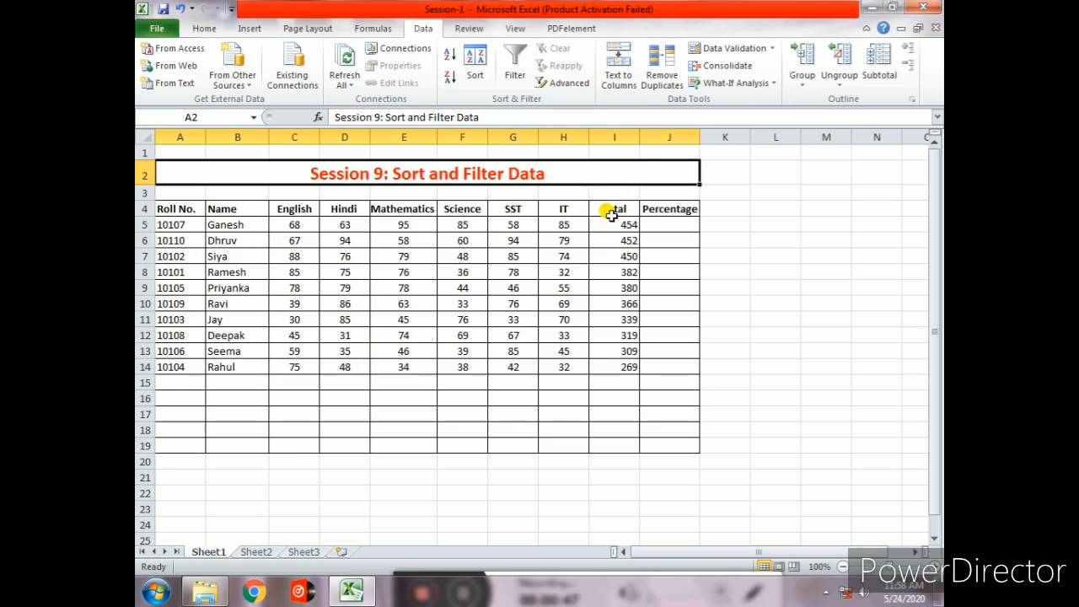
- Sort the student marks table by Total from smallest to largest
click(611, 223)
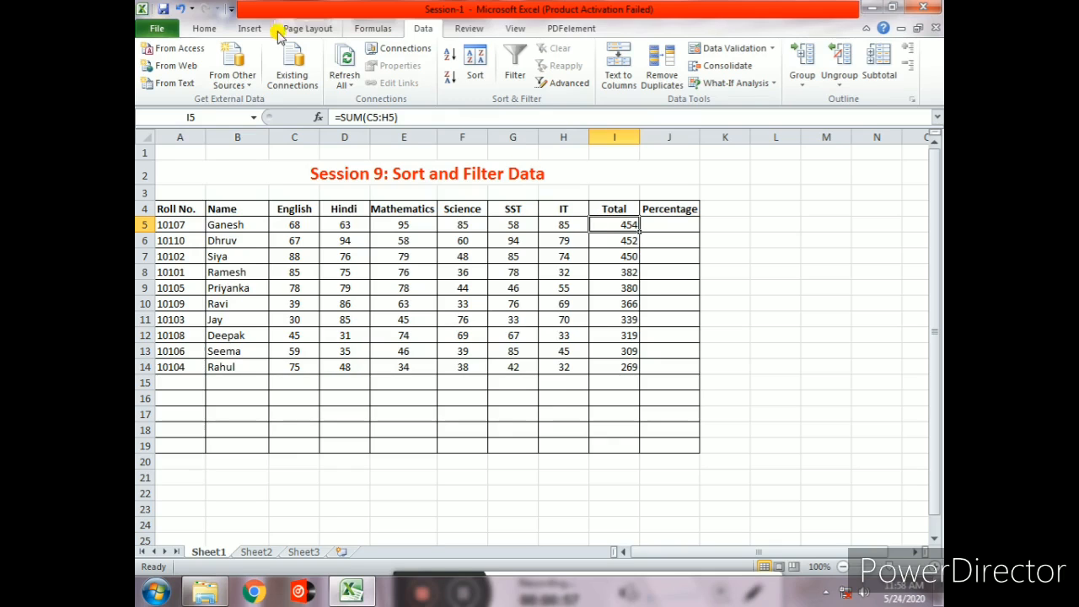
click(212, 32)
click(425, 28)
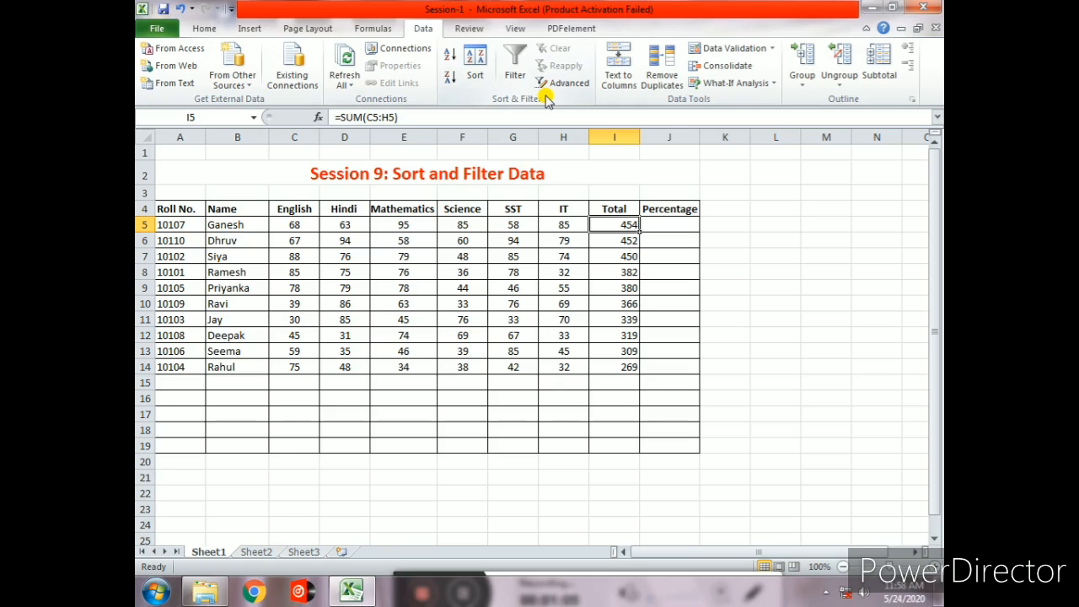
click(473, 67)
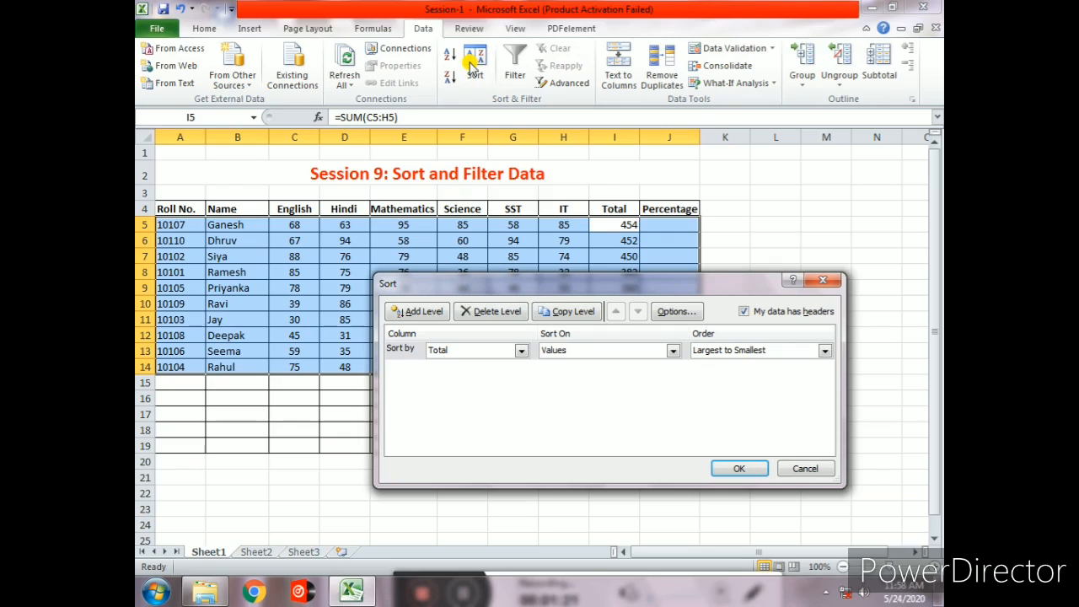
click(521, 350)
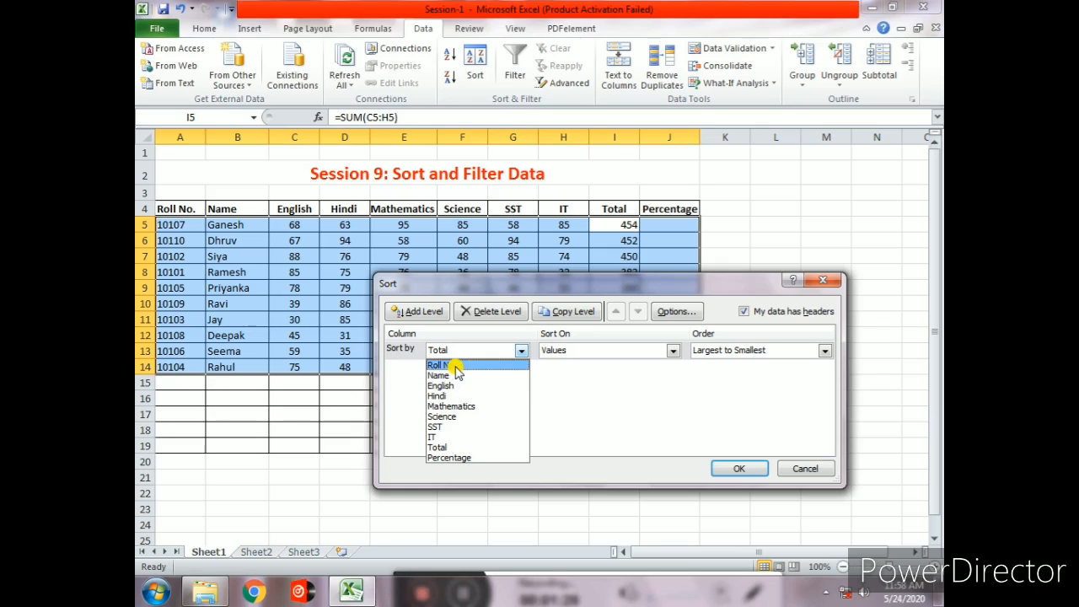
click(444, 449)
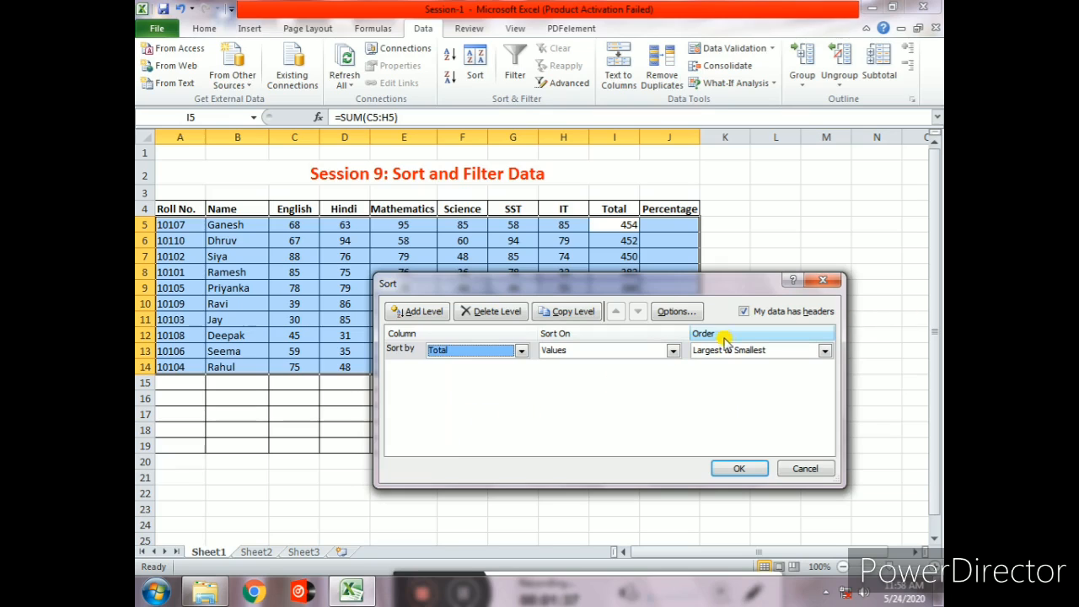
click(825, 350)
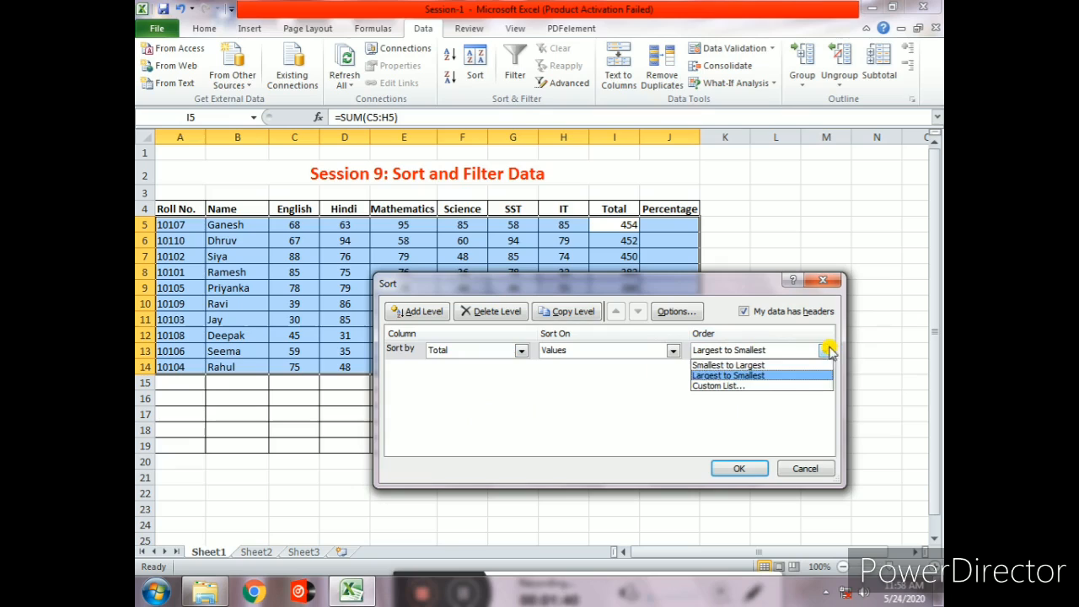
click(752, 365)
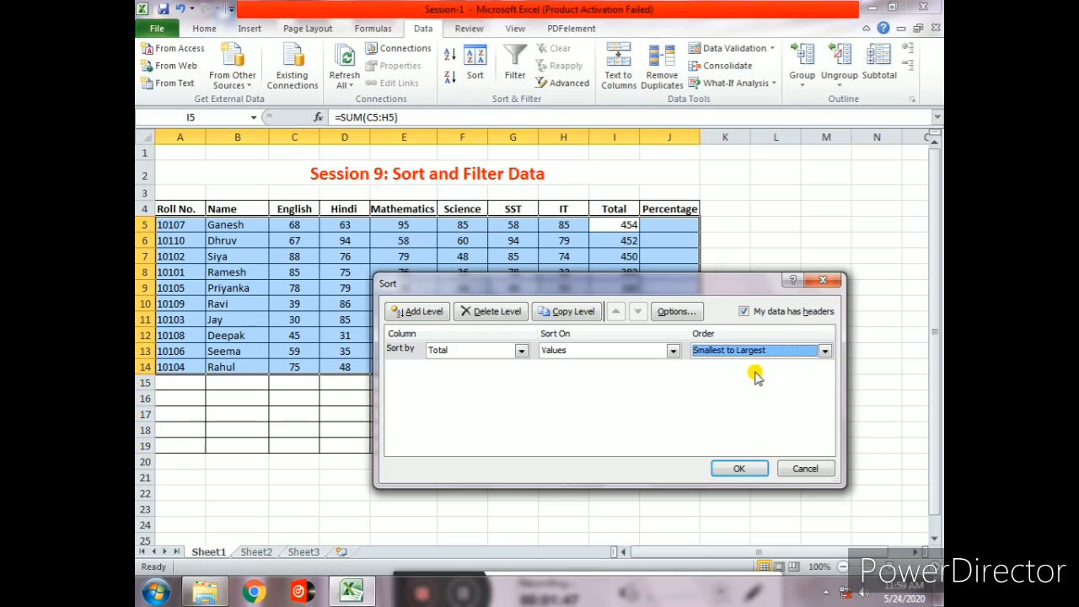
click(738, 468)
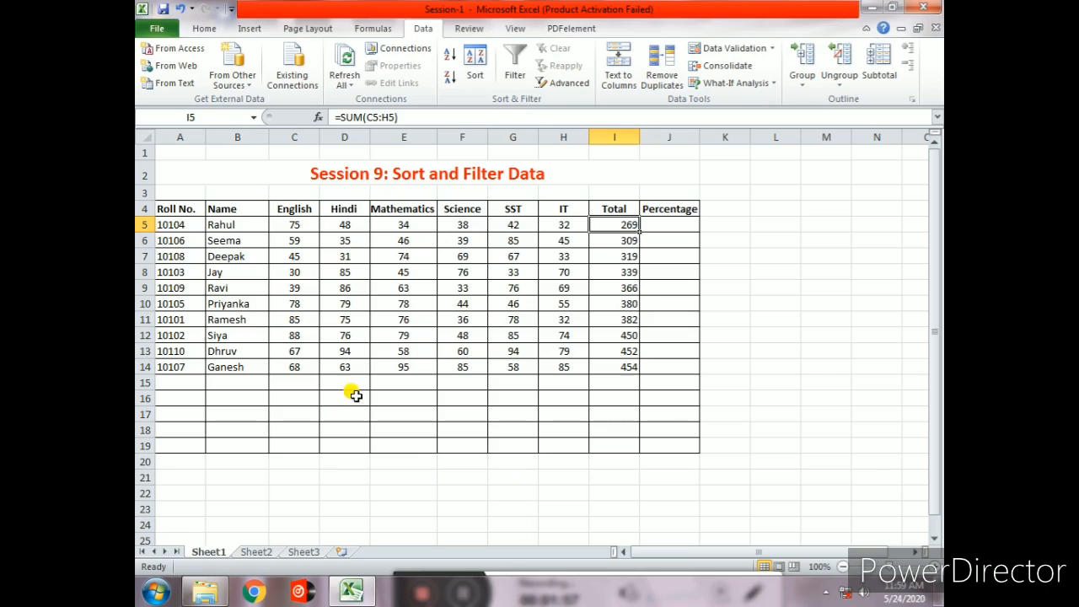
- Sort the table by Name in A to Z order
click(249, 228)
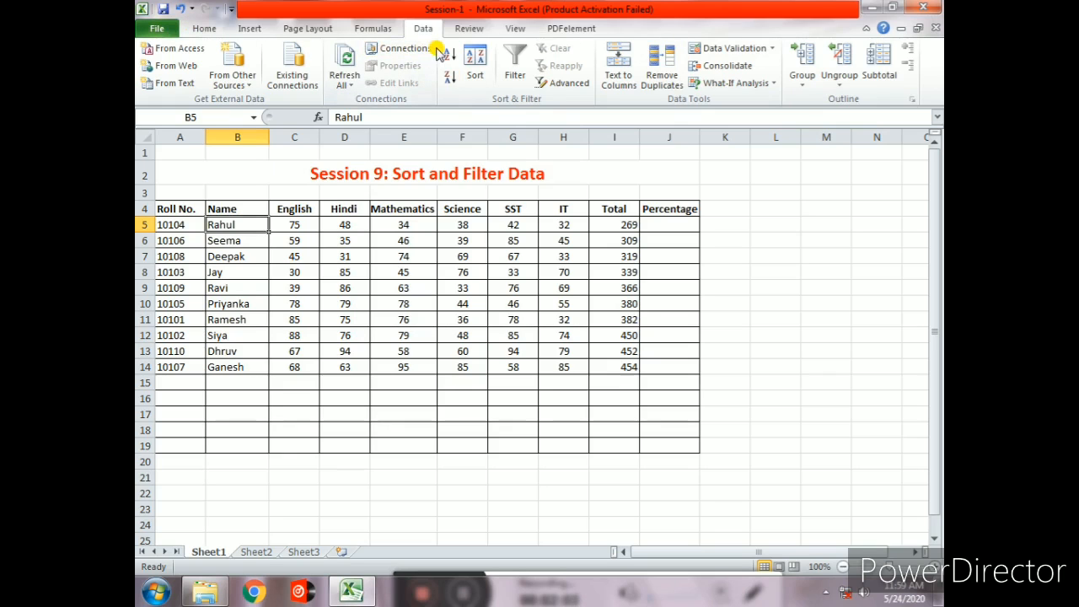
click(475, 63)
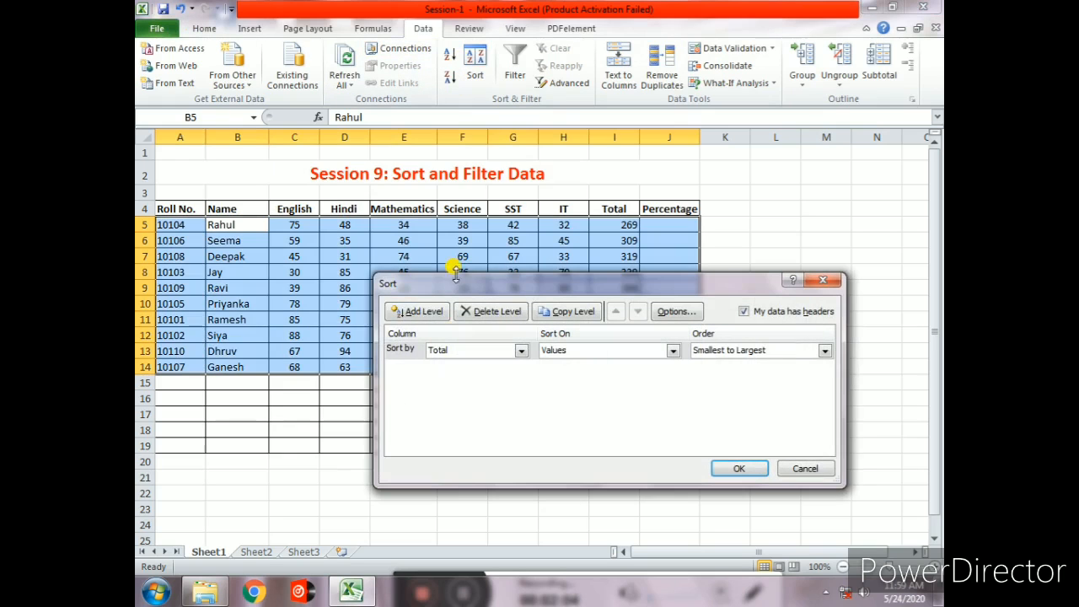
click(520, 350)
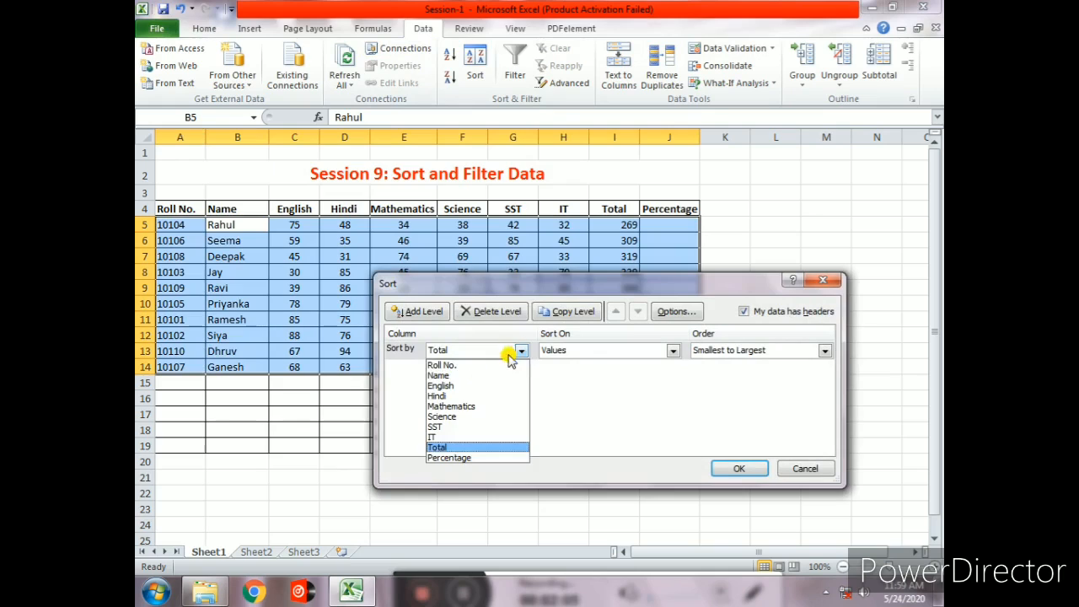
click(448, 376)
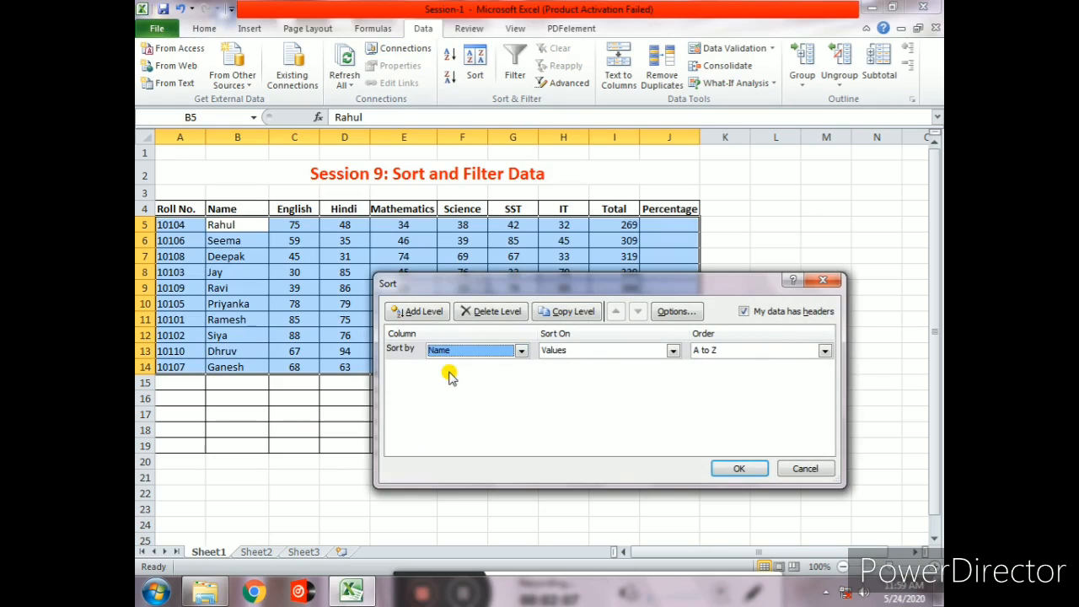
click(823, 349)
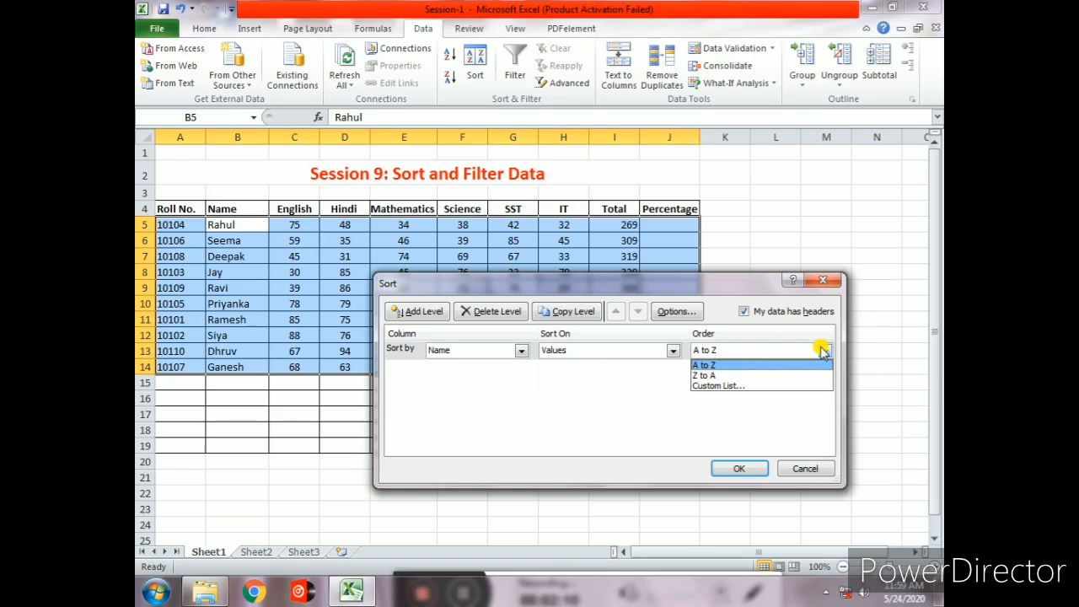
click(726, 365)
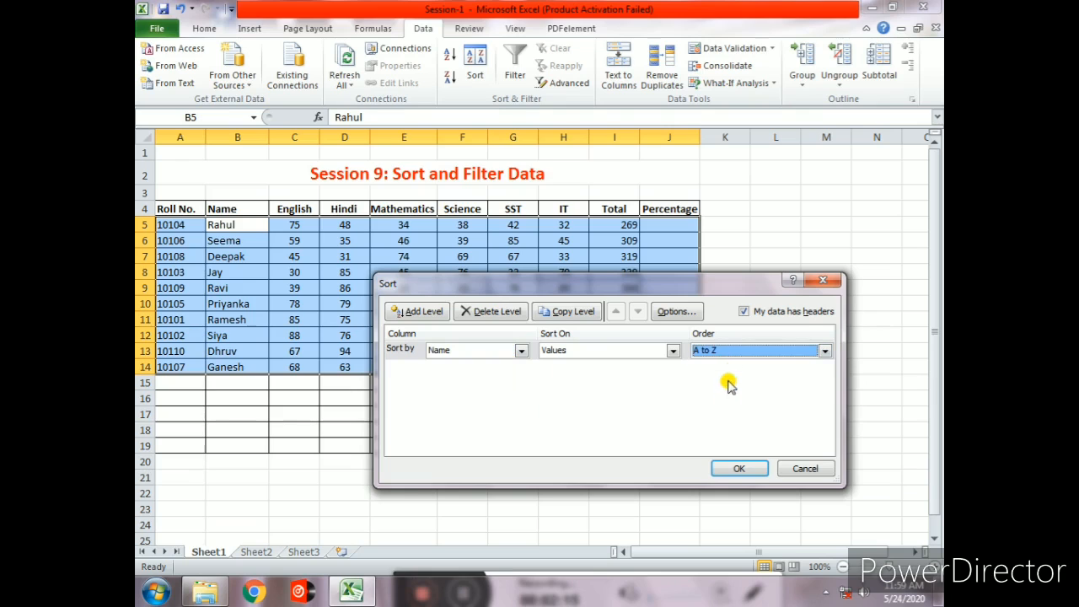
click(730, 467)
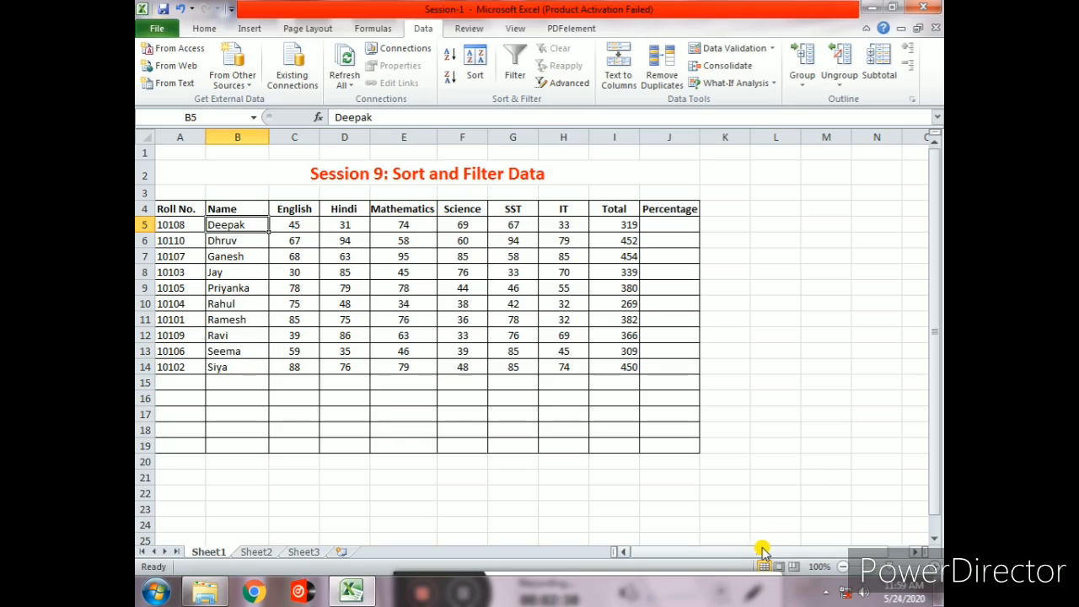
- Turn on filtering for the table's header row
click(534, 175)
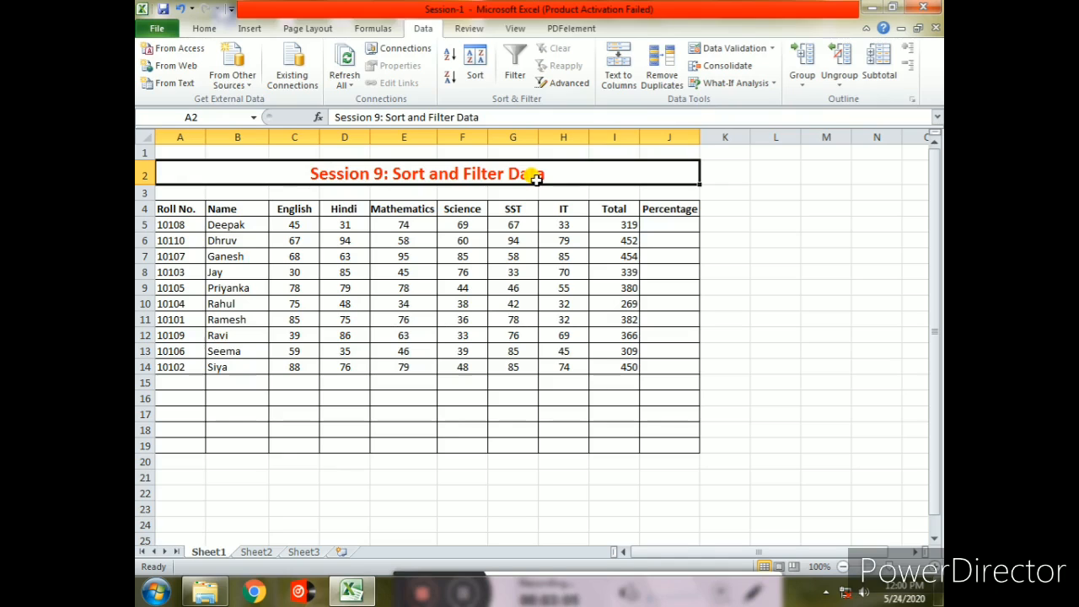
click(620, 222)
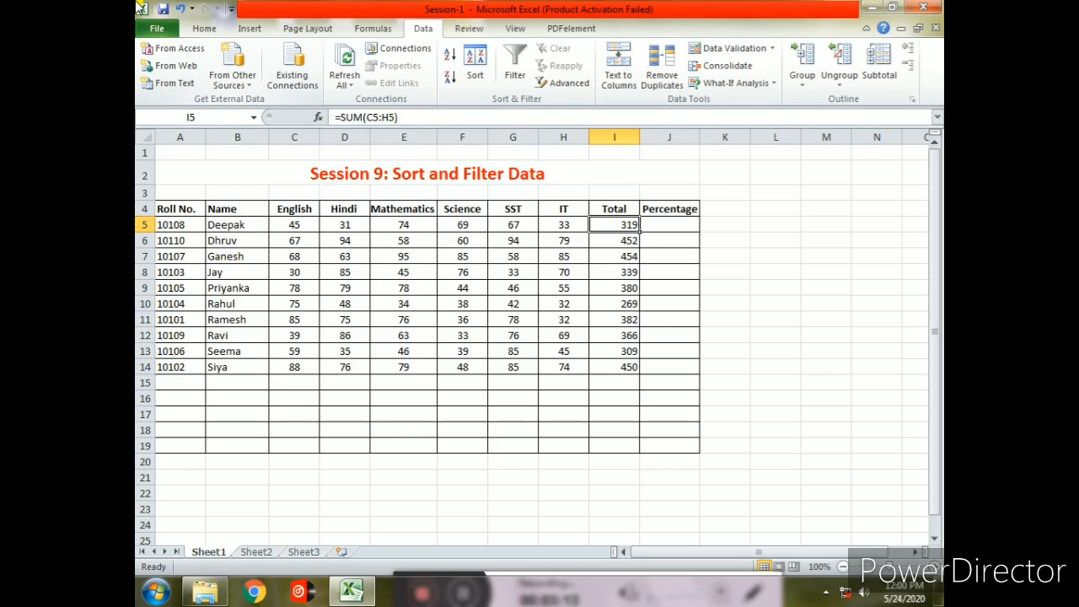
click(515, 67)
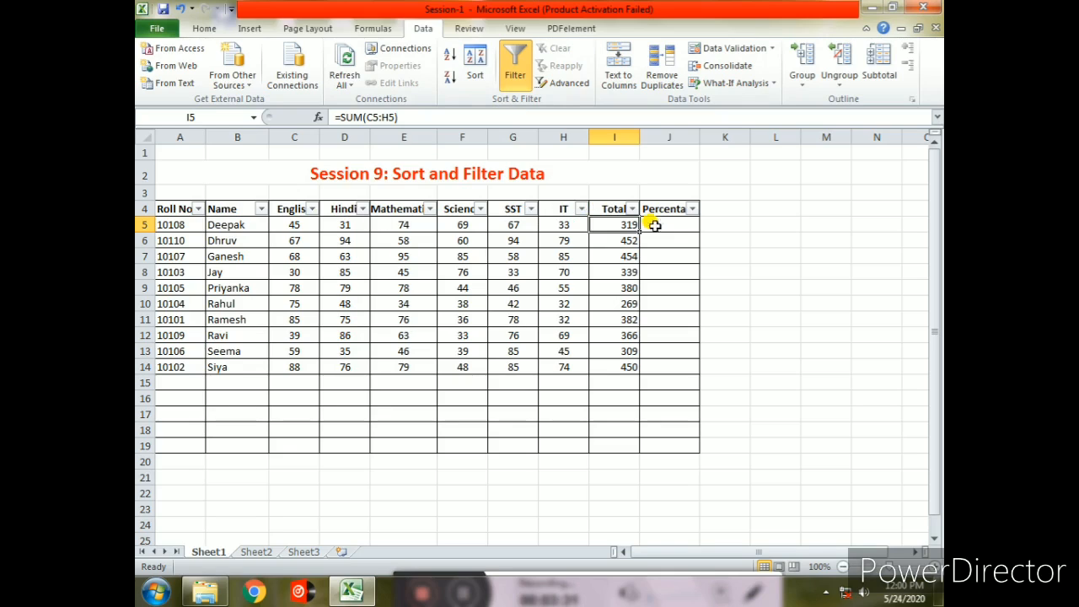
- Filter the Total column to show only 450, then undo that filter
click(632, 208)
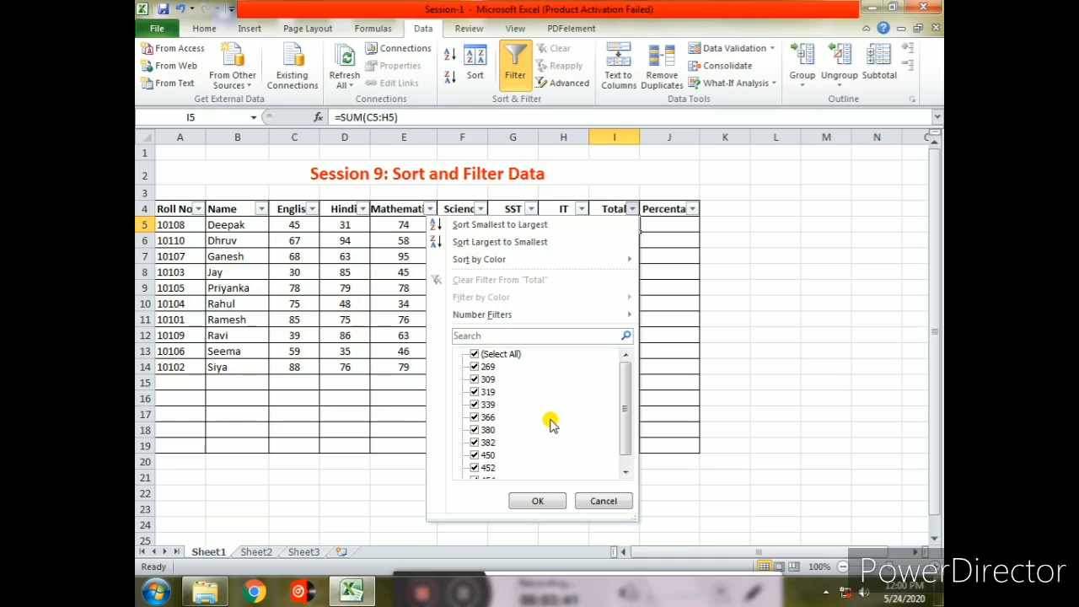
click(474, 354)
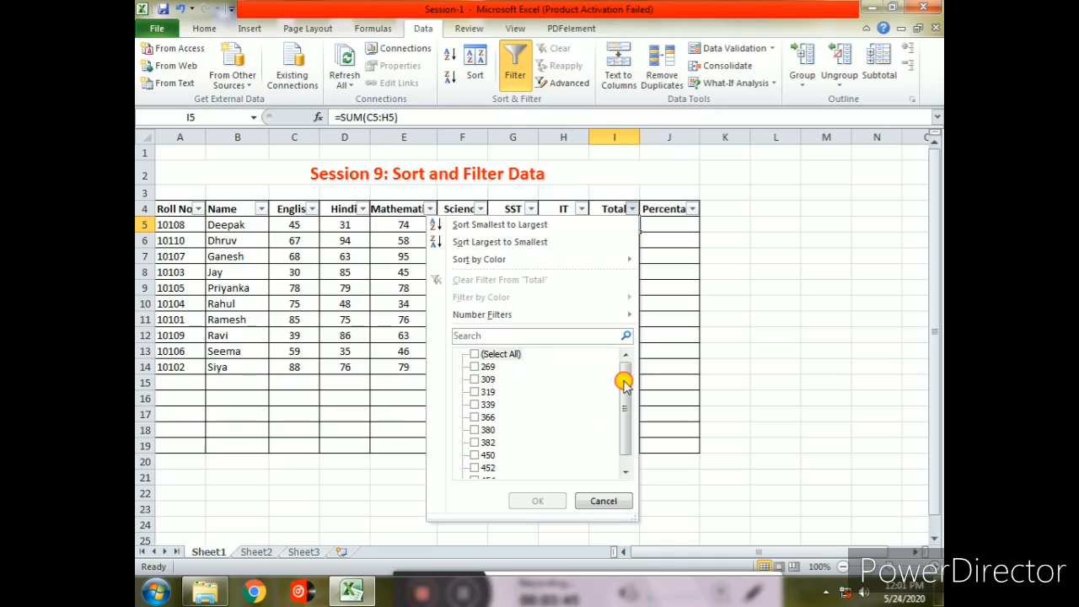
drag(623, 378, 621, 428)
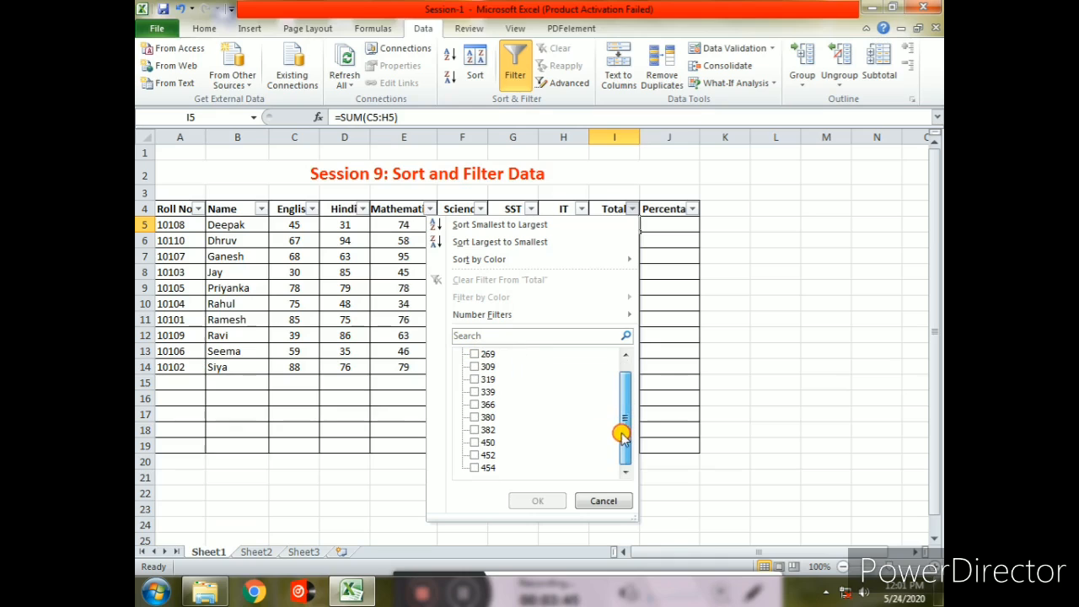
click(475, 442)
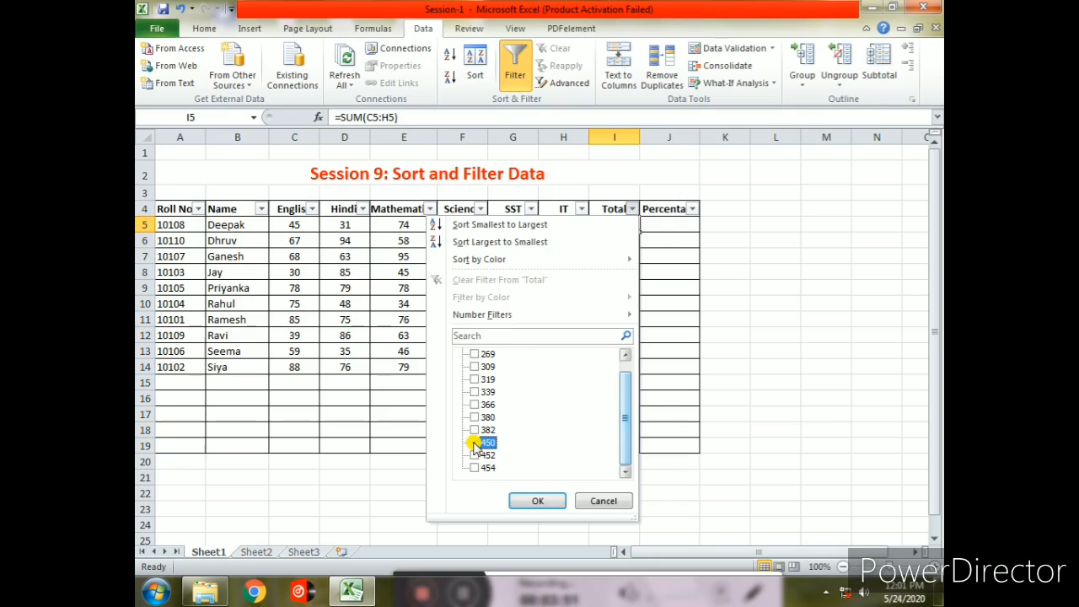
click(537, 500)
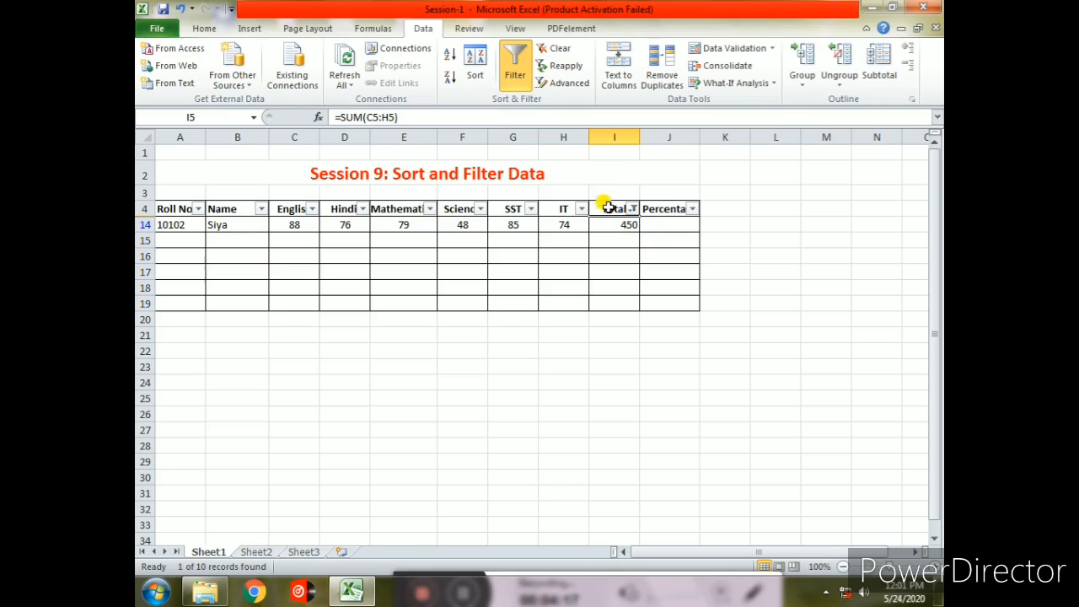
mouse_move(632, 217)
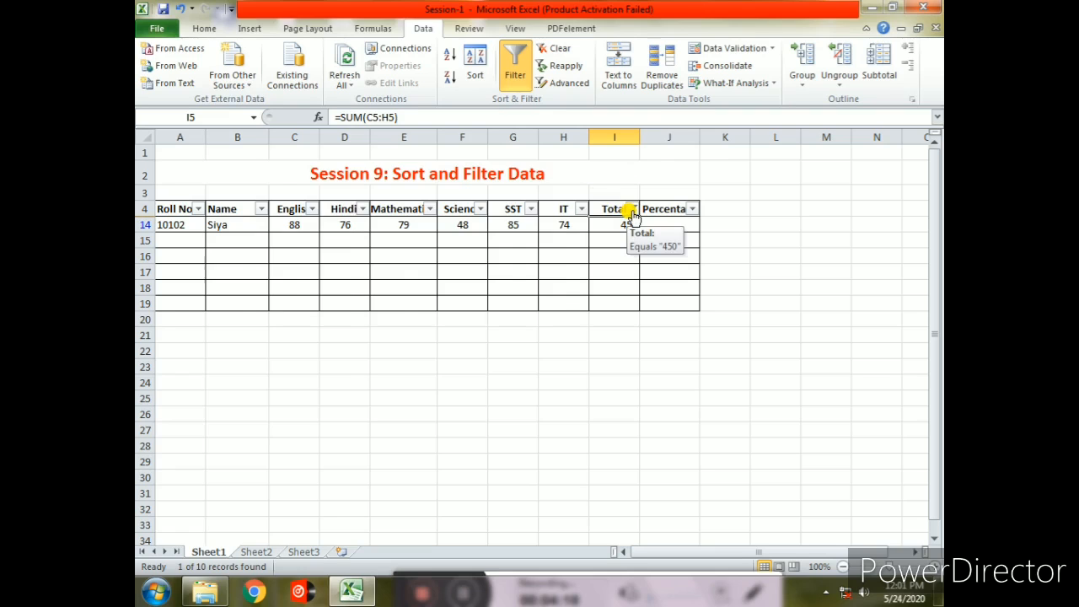
key(ctrl+z)
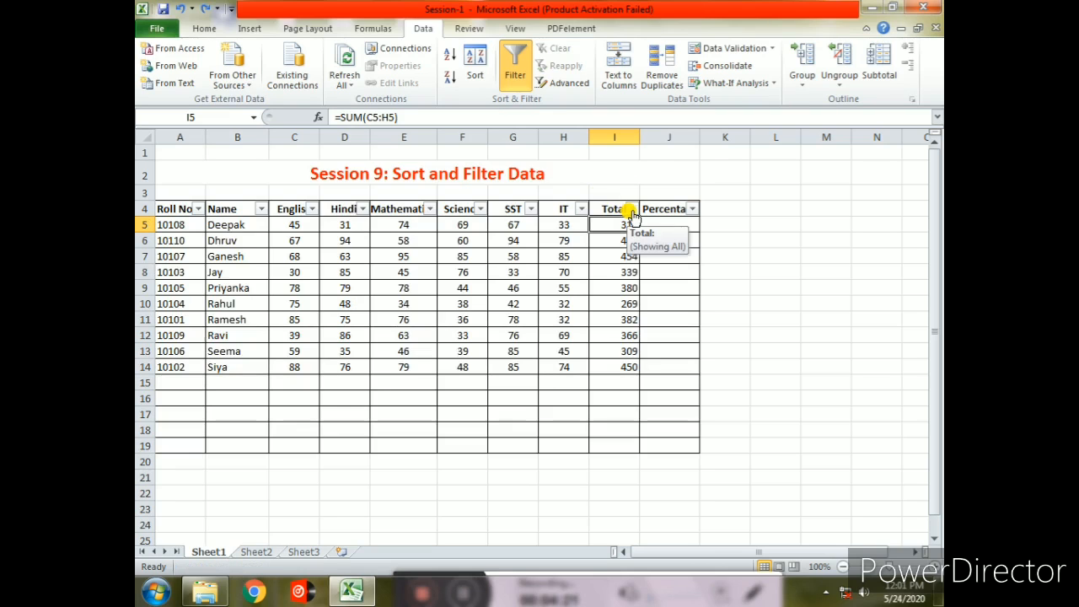
- Apply a number filter on the Total column showing rows greater than or equal to 450
click(631, 210)
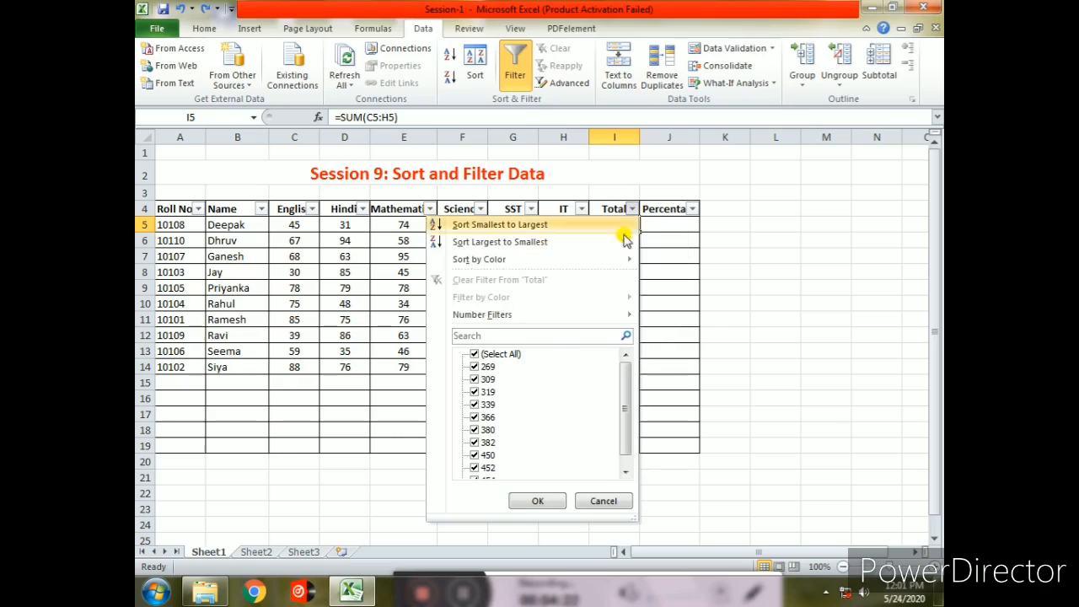
click(472, 354)
scroll(479, 384, down, 1)
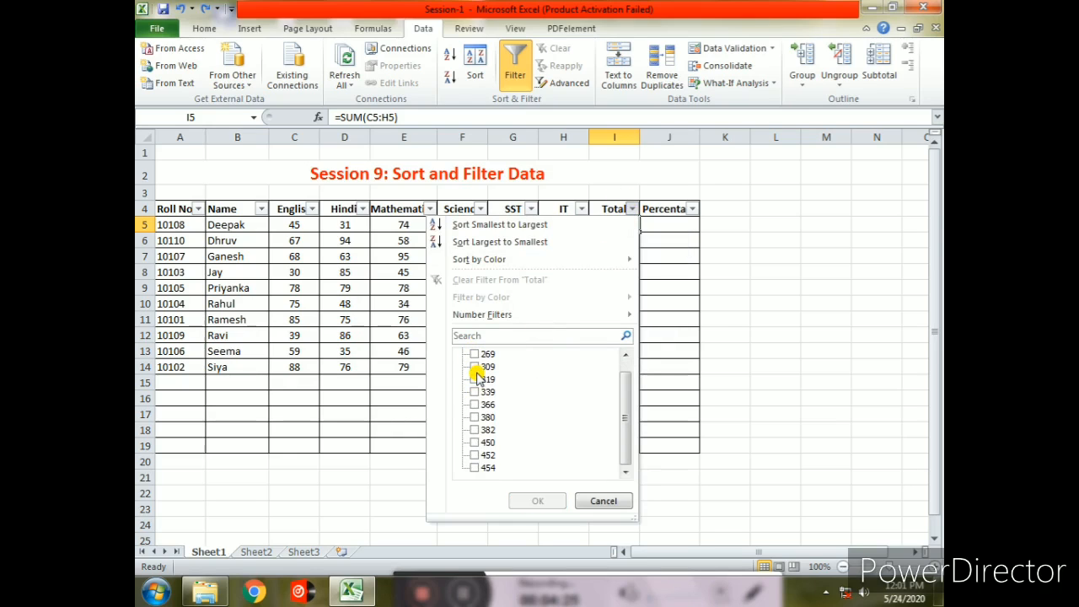
click(474, 442)
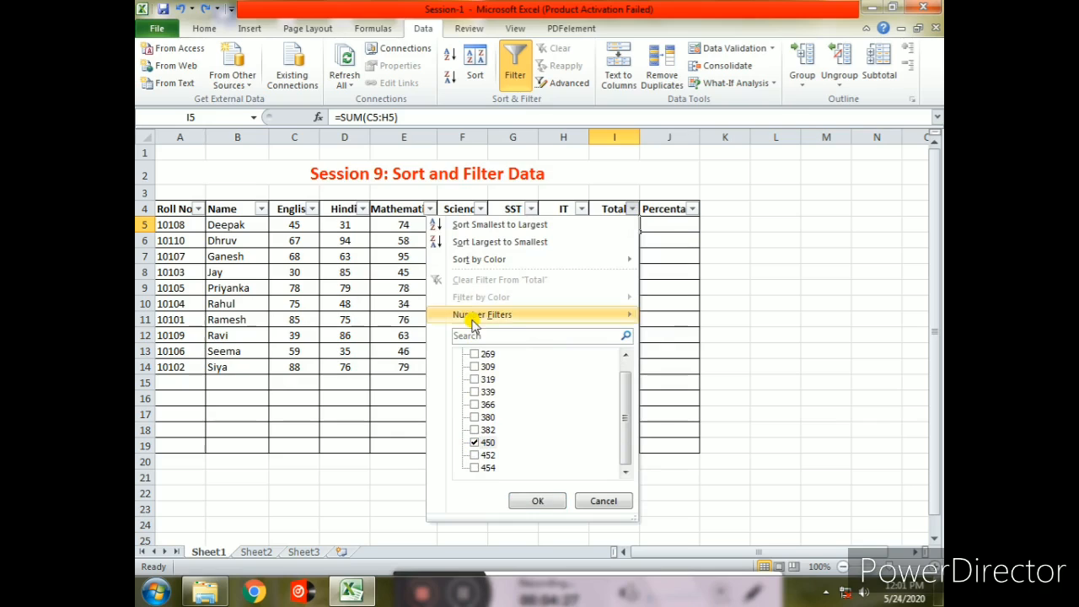
mouse_move(502, 320)
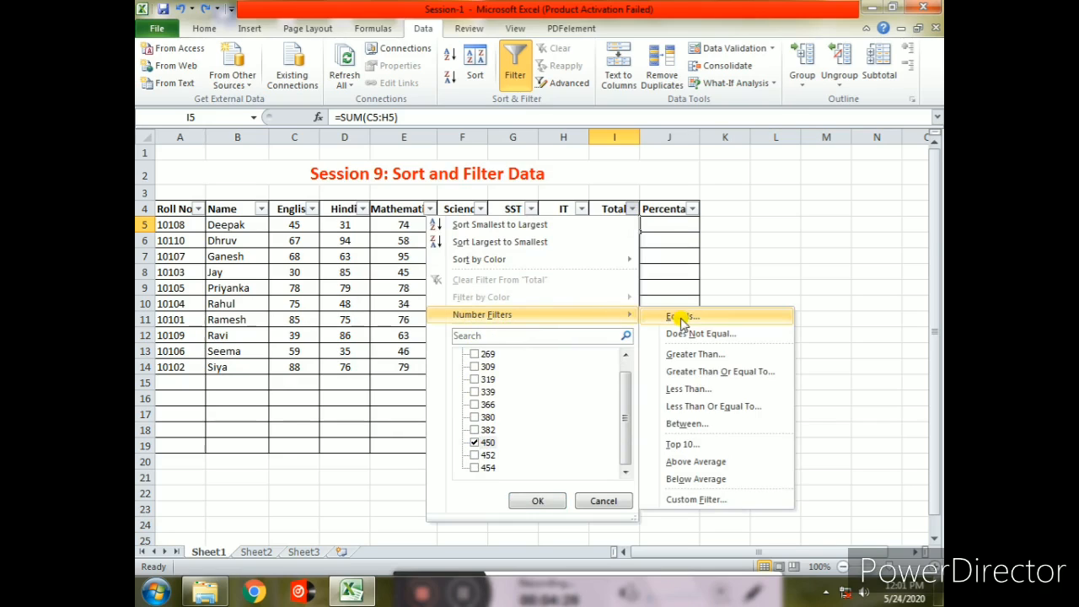
click(686, 371)
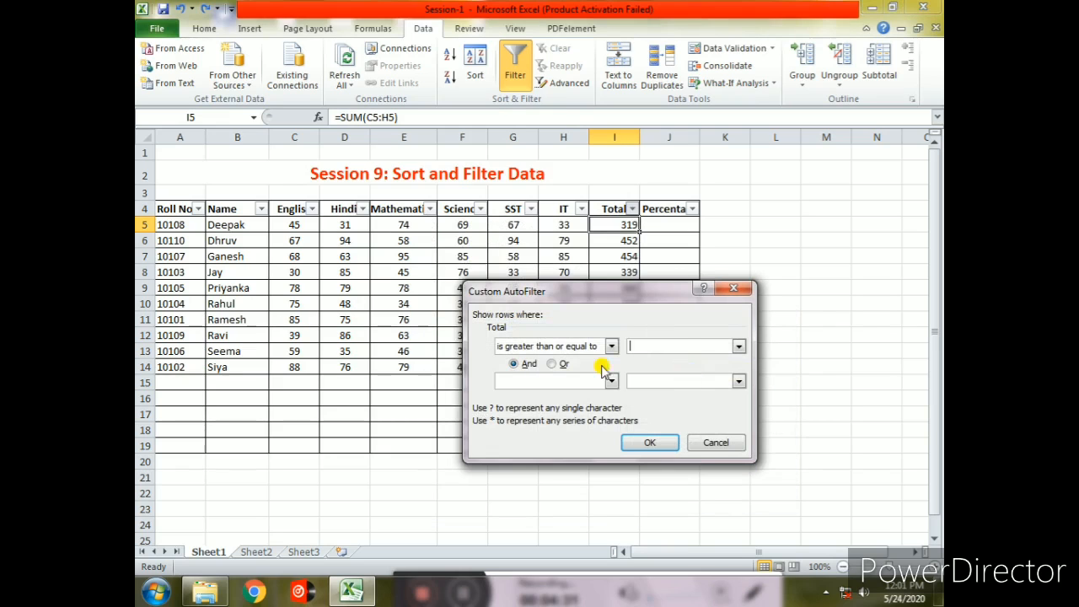
text(450)
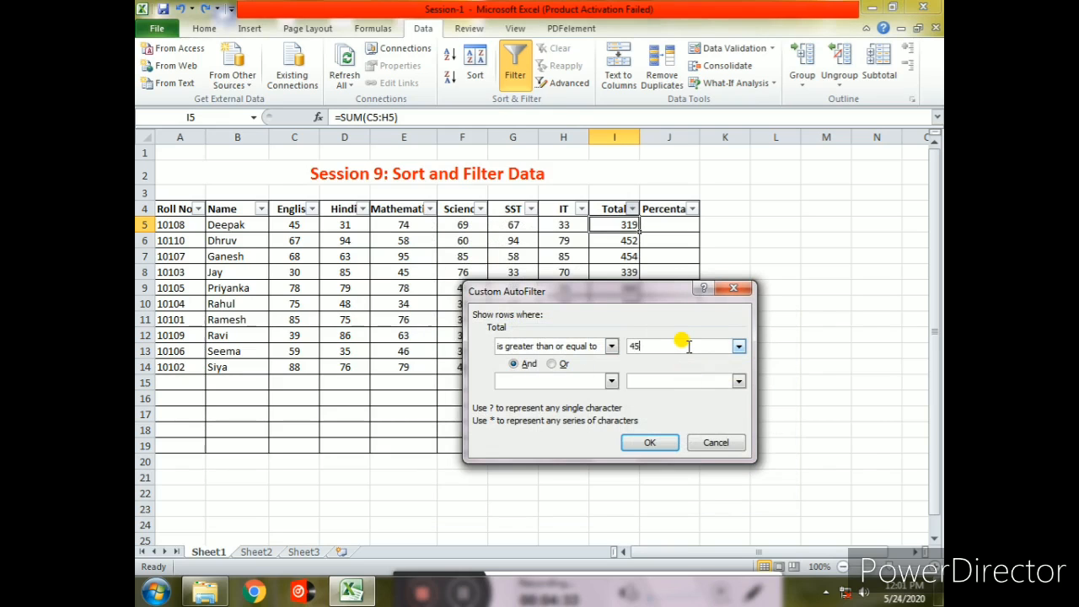
click(654, 442)
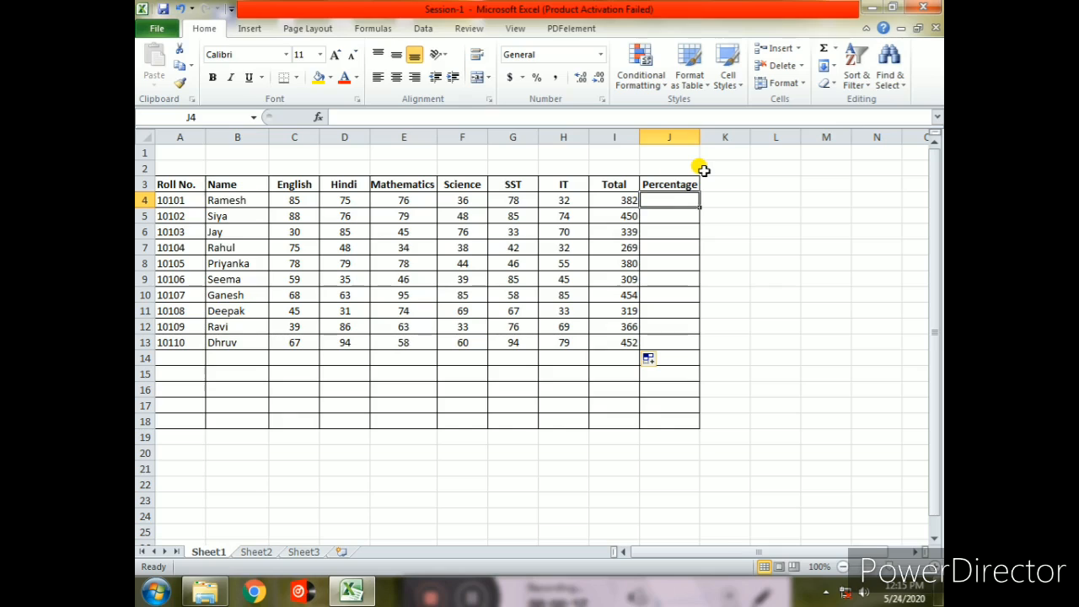
- Insert a new sheet row above row 1, shifting the table down
click(504, 150)
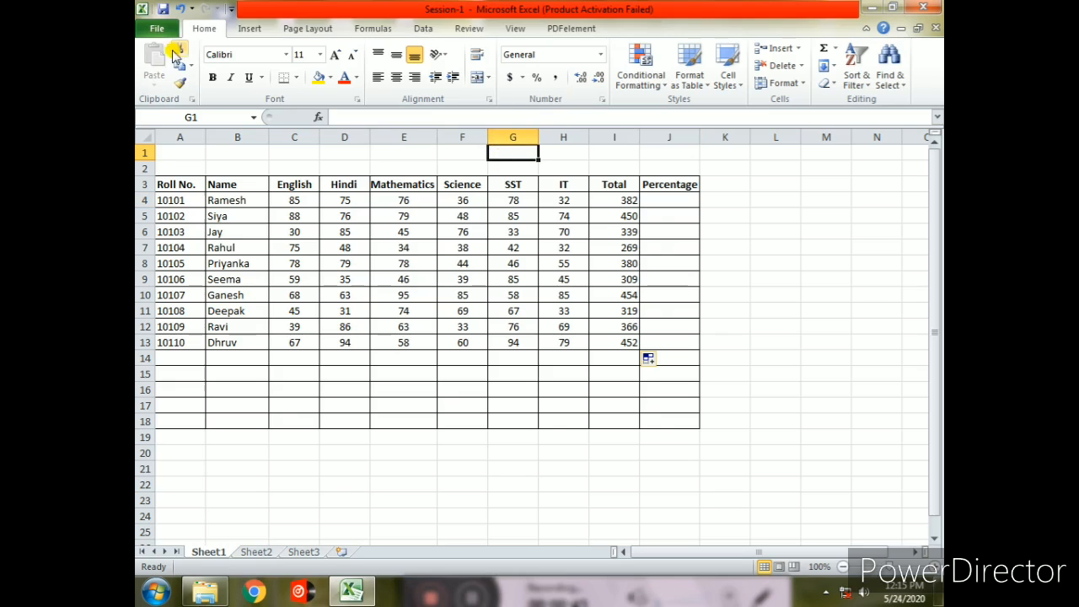
click(795, 51)
click(811, 88)
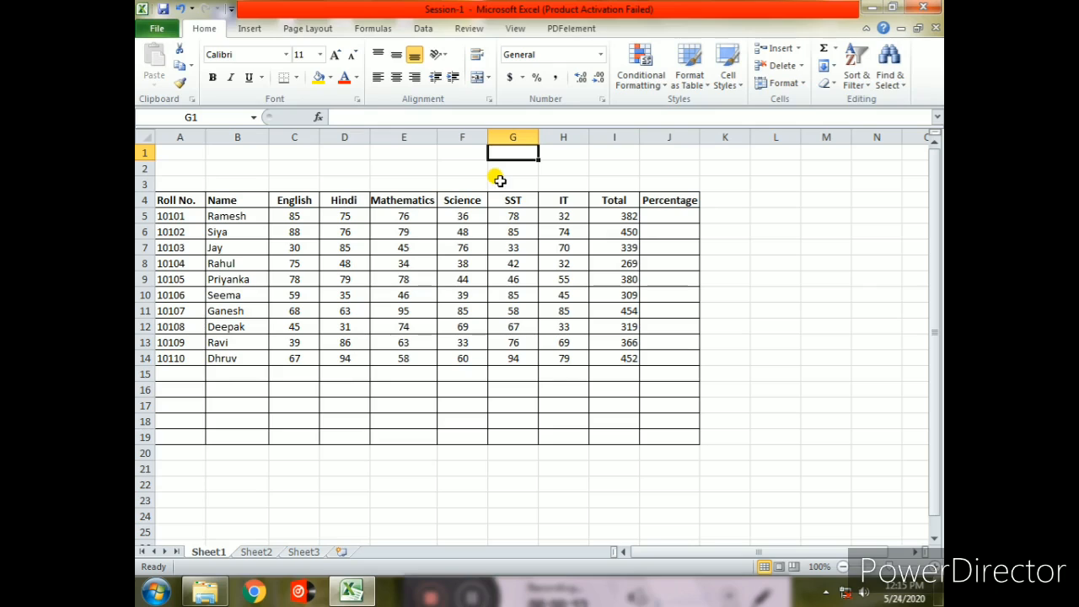
- Copy the table's header row, Roll No. through Percentage, into row 1 to serve as a criteria header
click(192, 204)
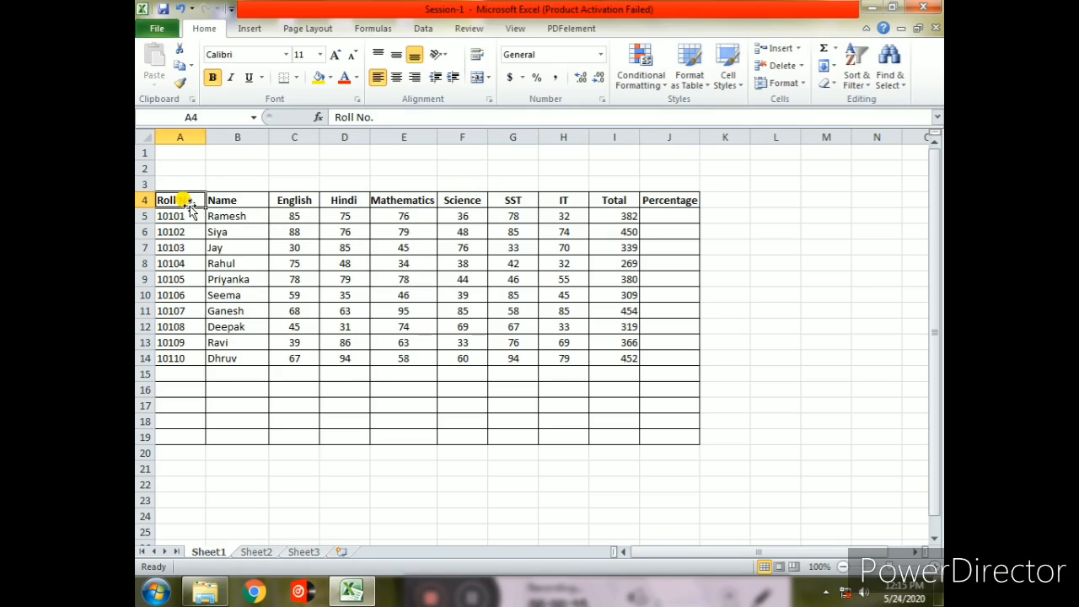
key(shift+Right)
key(shift+Right)
key(shift+Right)
key(shift+Right)
key(shift+Right)
key(shift+Right)
key(shift+Right)
key(shift+Right)
key(shift+Right)
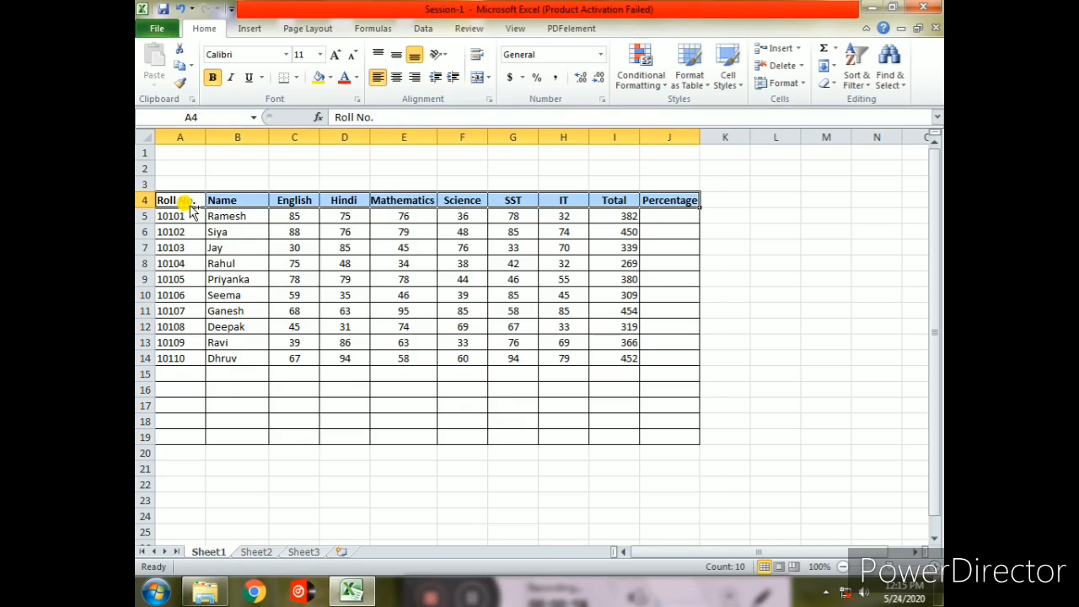
key(ctrl+c)
click(172, 151)
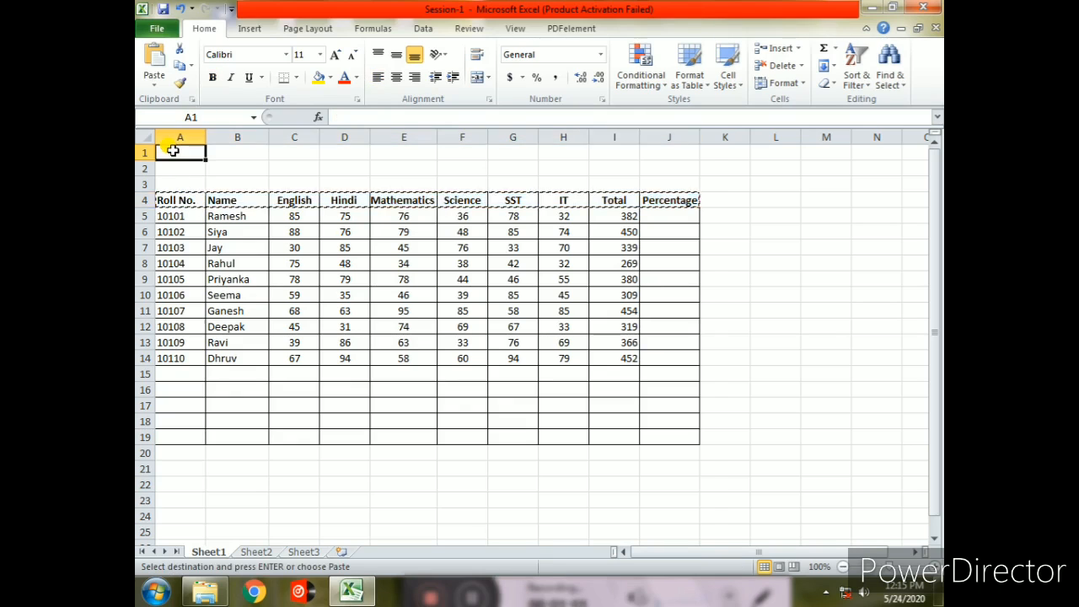
key(ctrl+v)
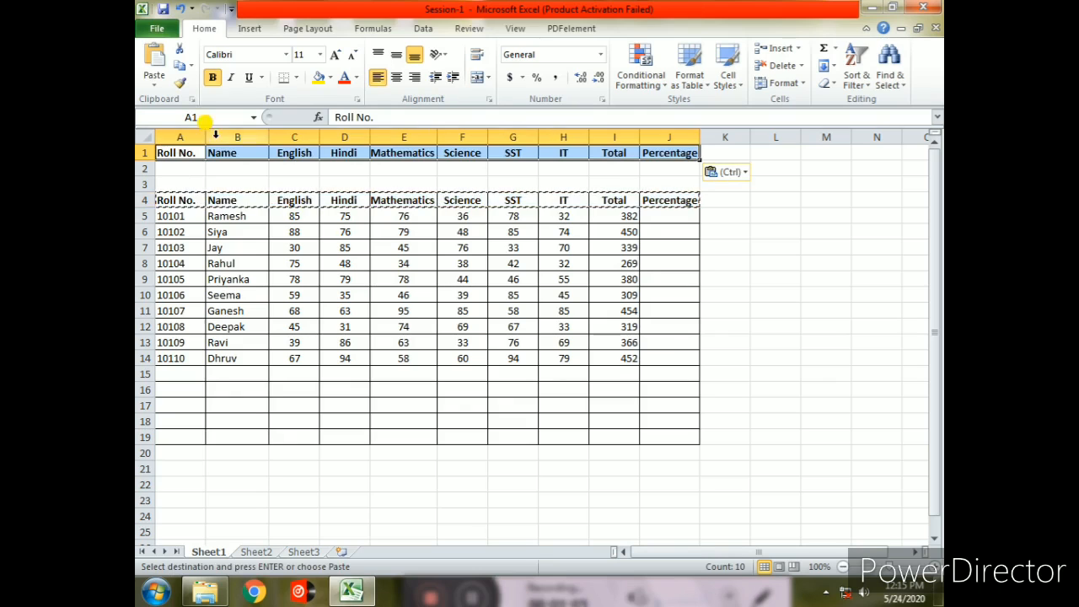
- Enter the criterion =450 in the cell under the copied Total heading
double_click(731, 202)
double_click(647, 171)
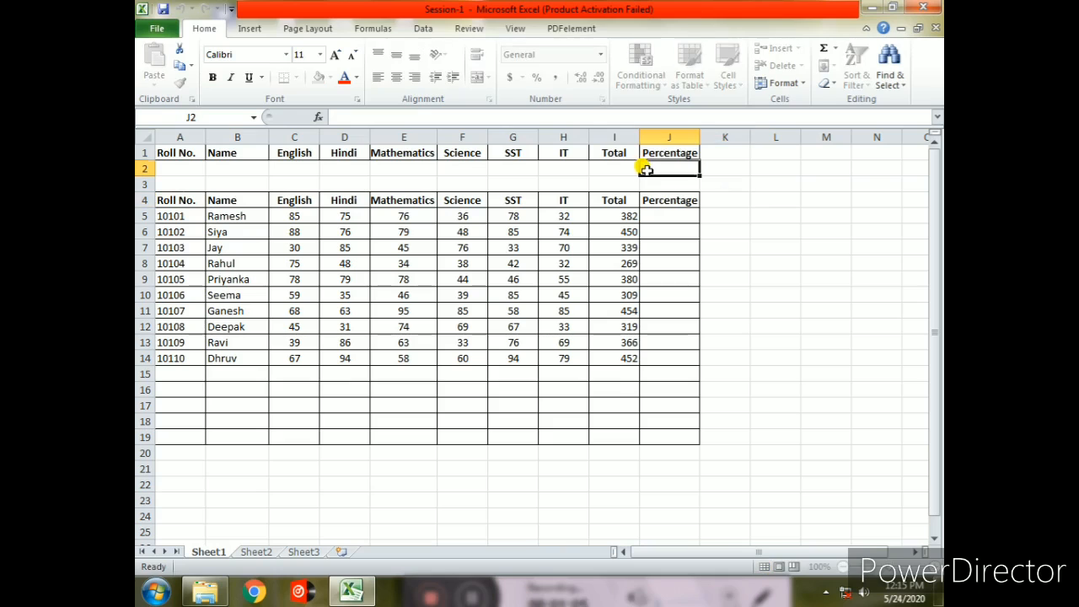
double_click(622, 168)
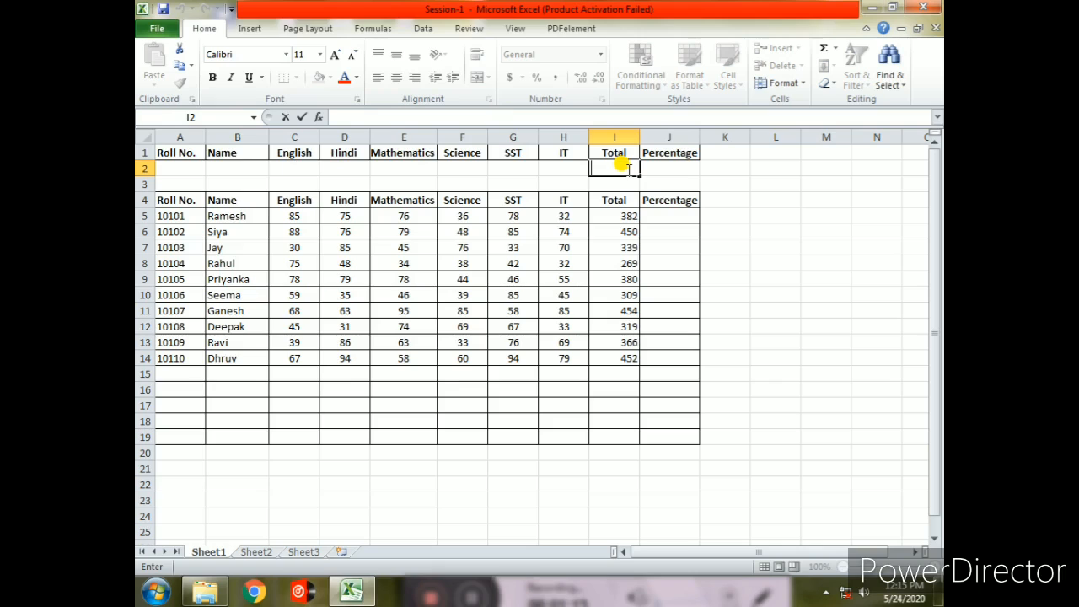
text(=)
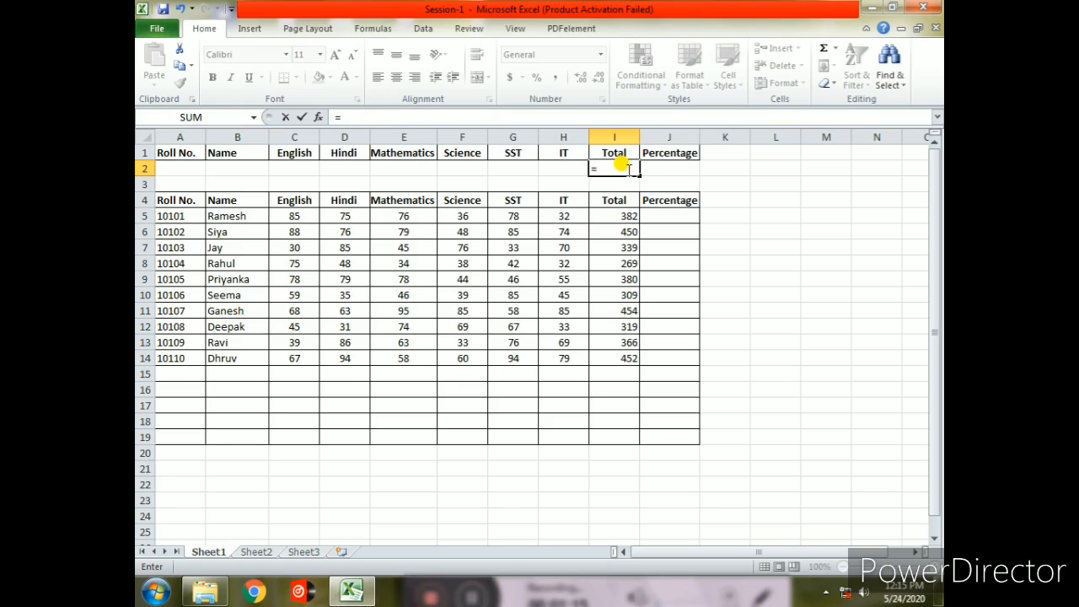
text(450)
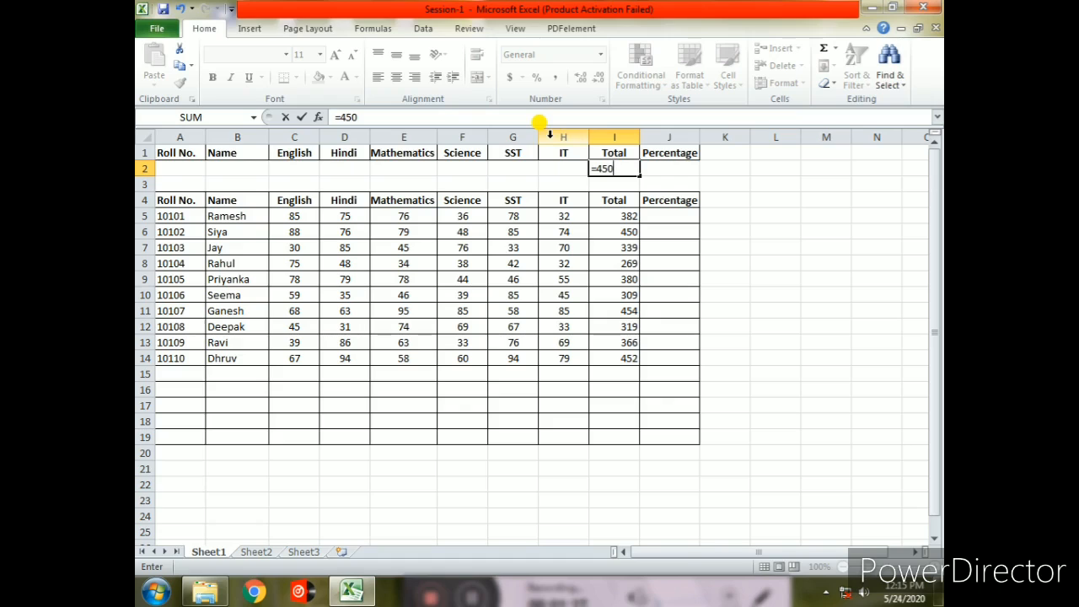
click(516, 220)
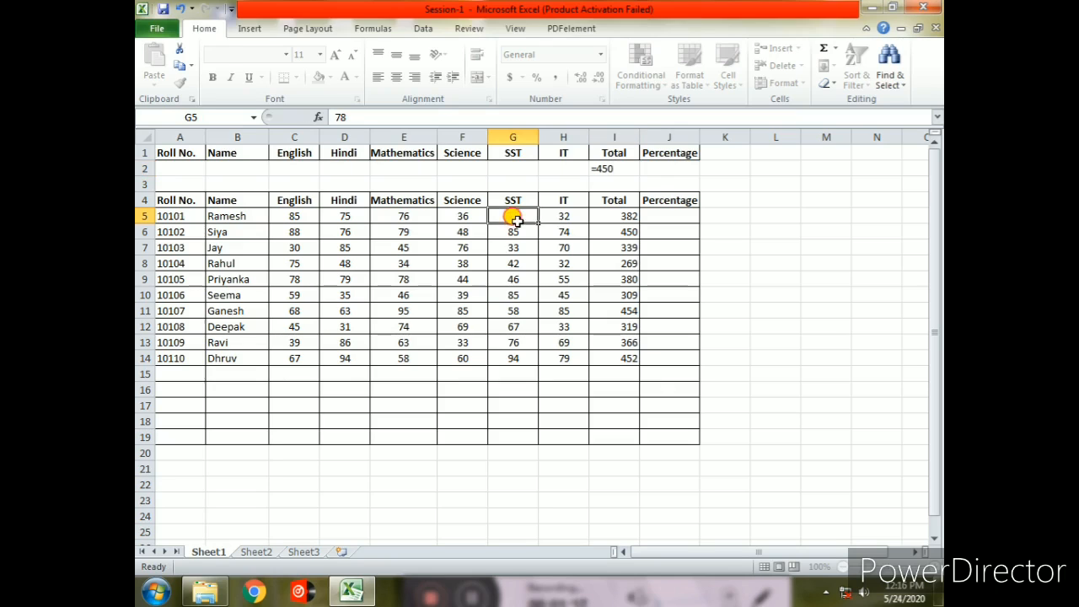
- Open the Advanced Filter for the marks table and choose to copy results to another location
click(576, 219)
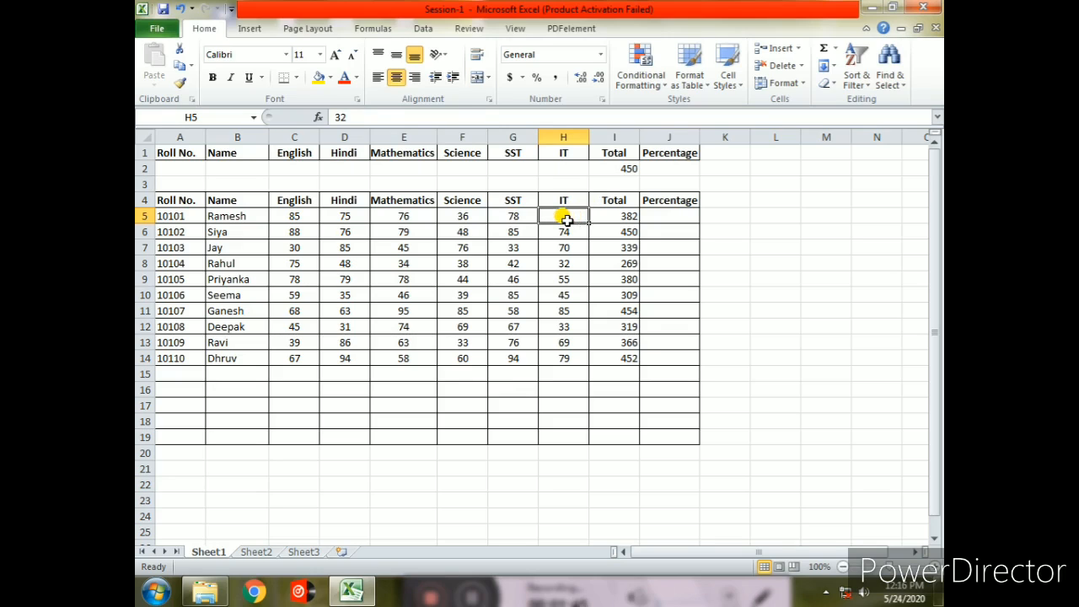
click(423, 28)
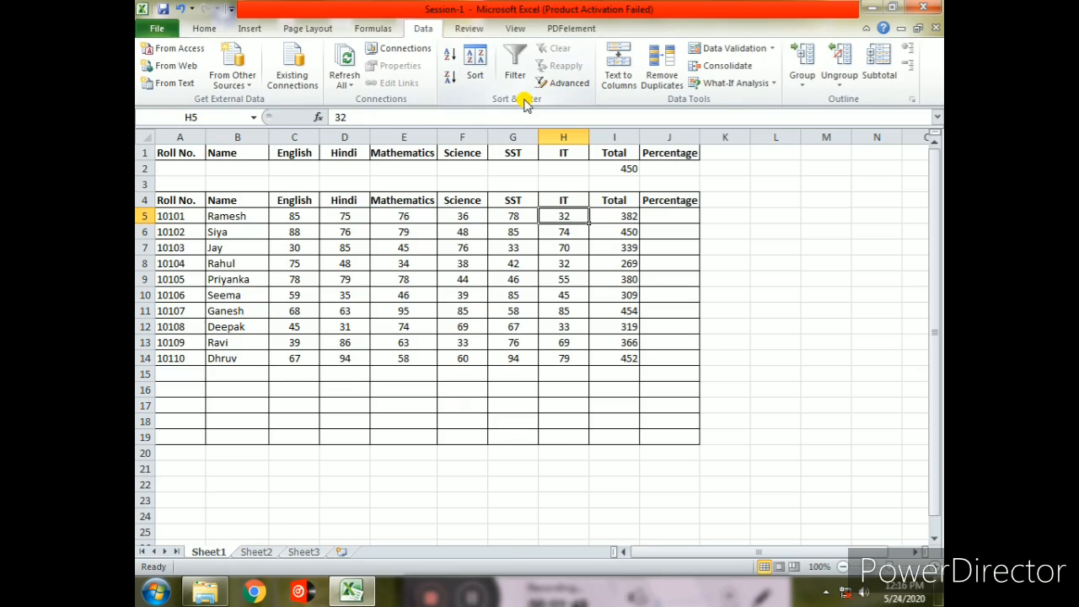
click(568, 82)
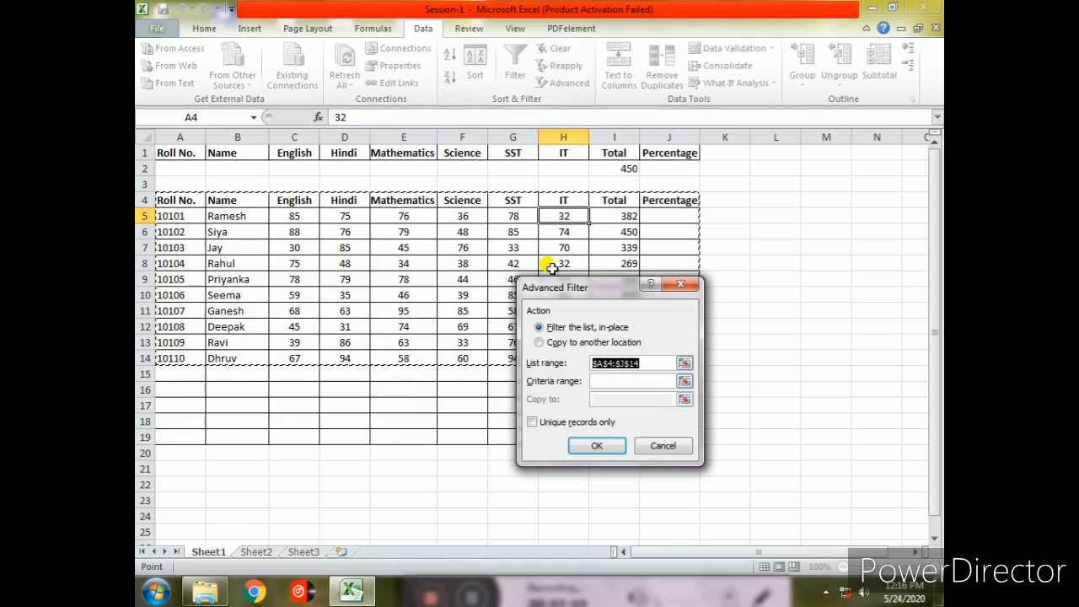
click(542, 342)
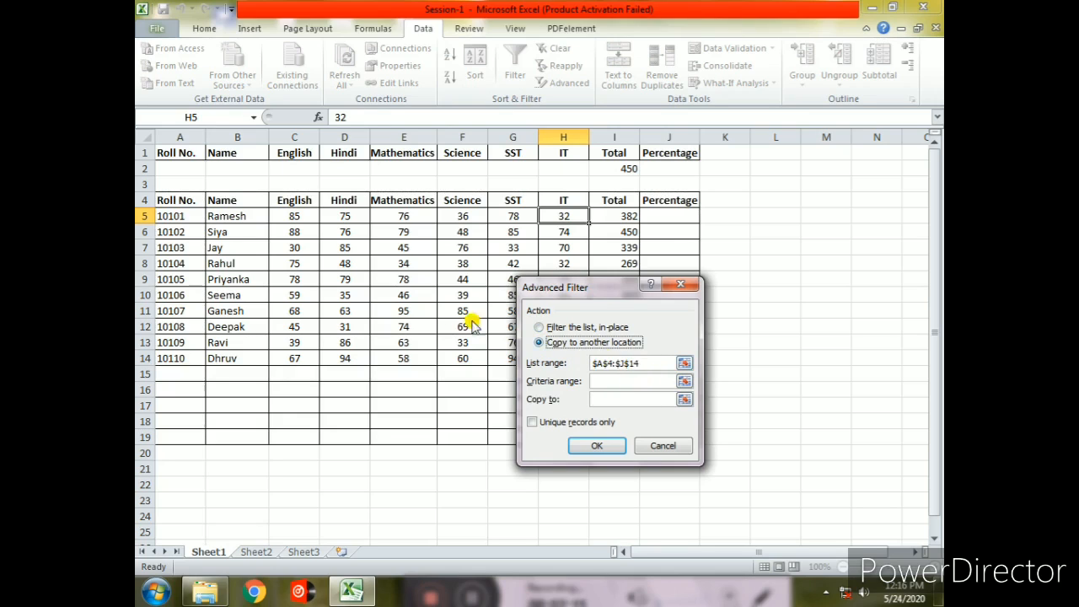
- Set the advanced filter's criteria range to $A$1:$J$2
click(597, 381)
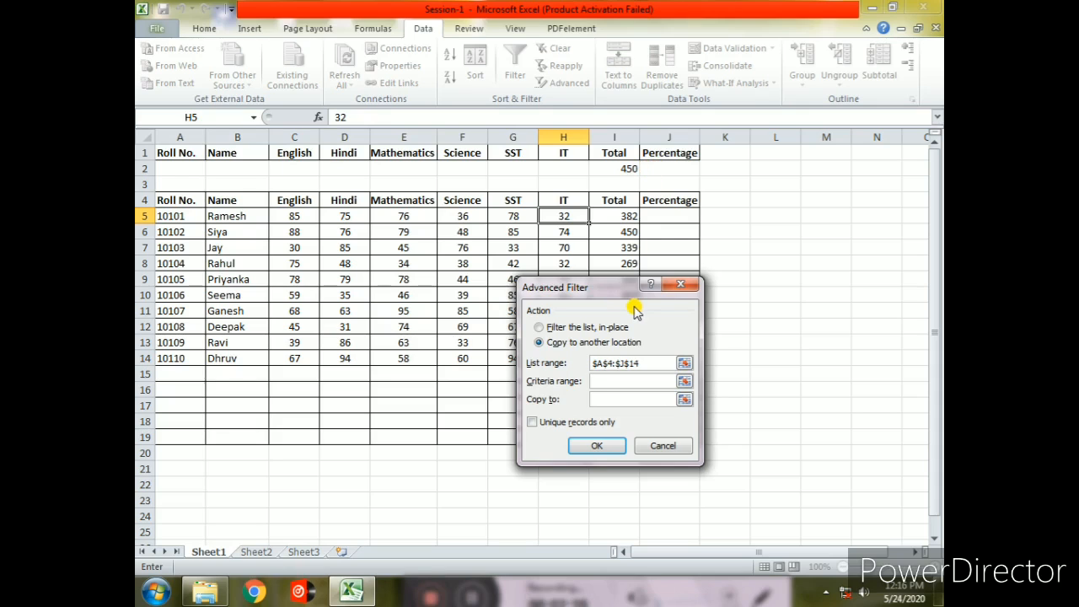
text($A$)
text(1:$J$2)
- Set the Copy to range to $A$22:$J$23 and run the advanced filter
click(600, 399)
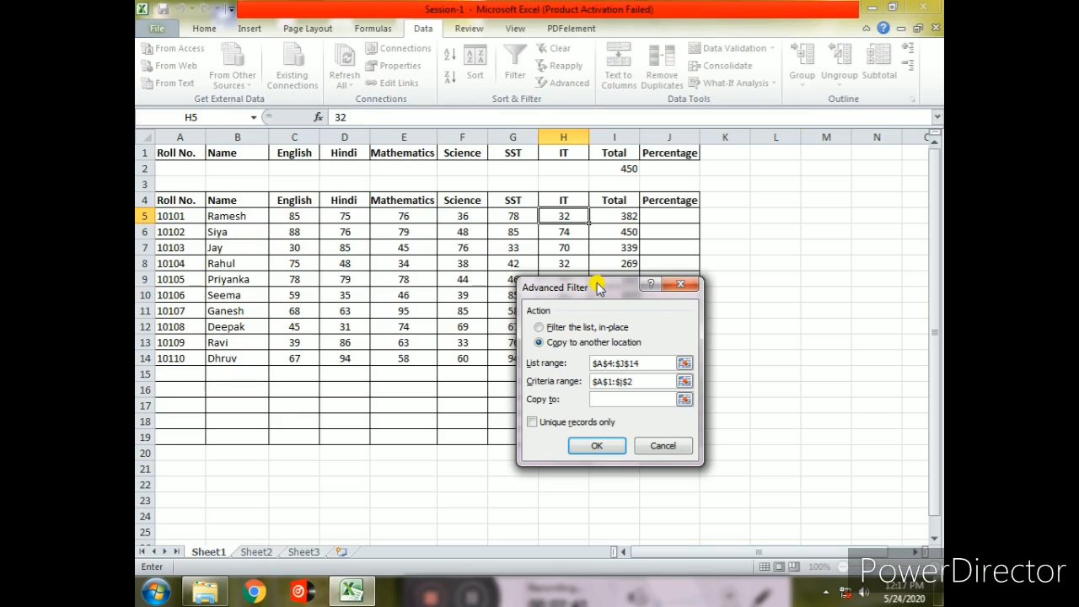
drag(596, 287, 731, 214)
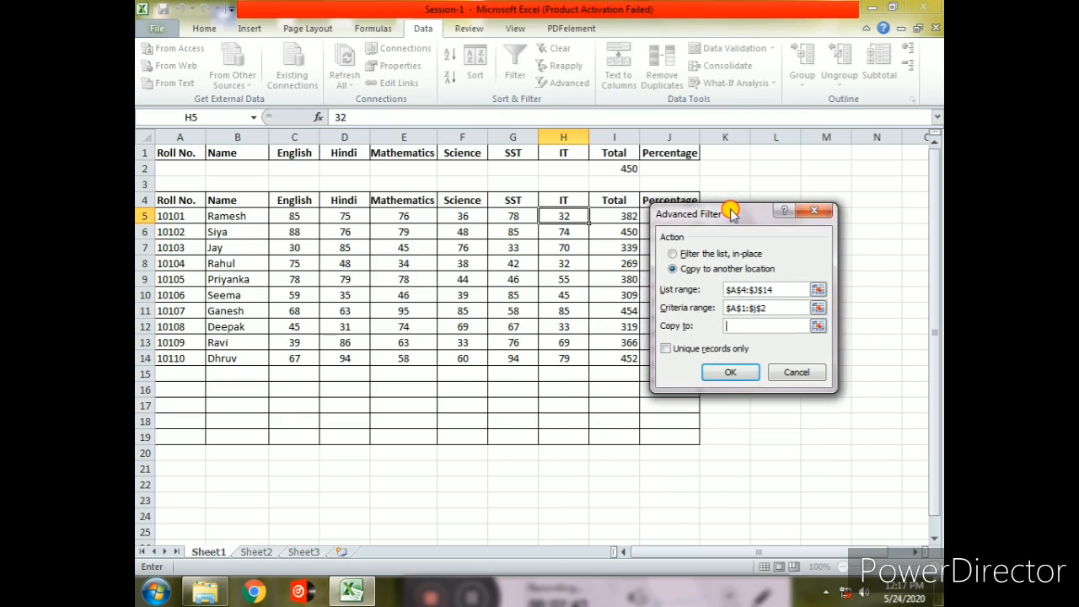
click(160, 485)
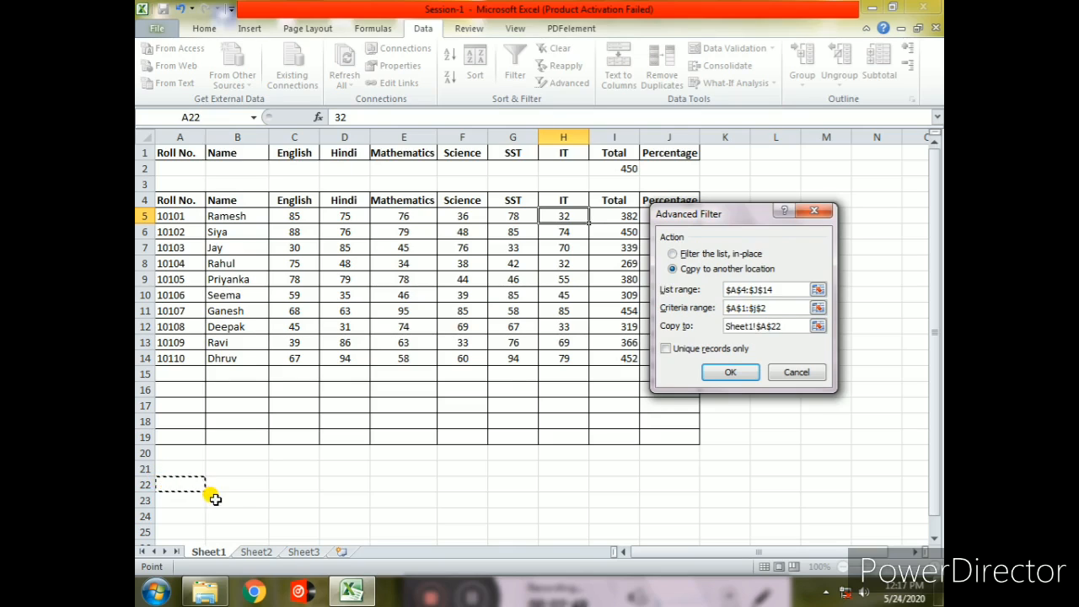
double_click(793, 324)
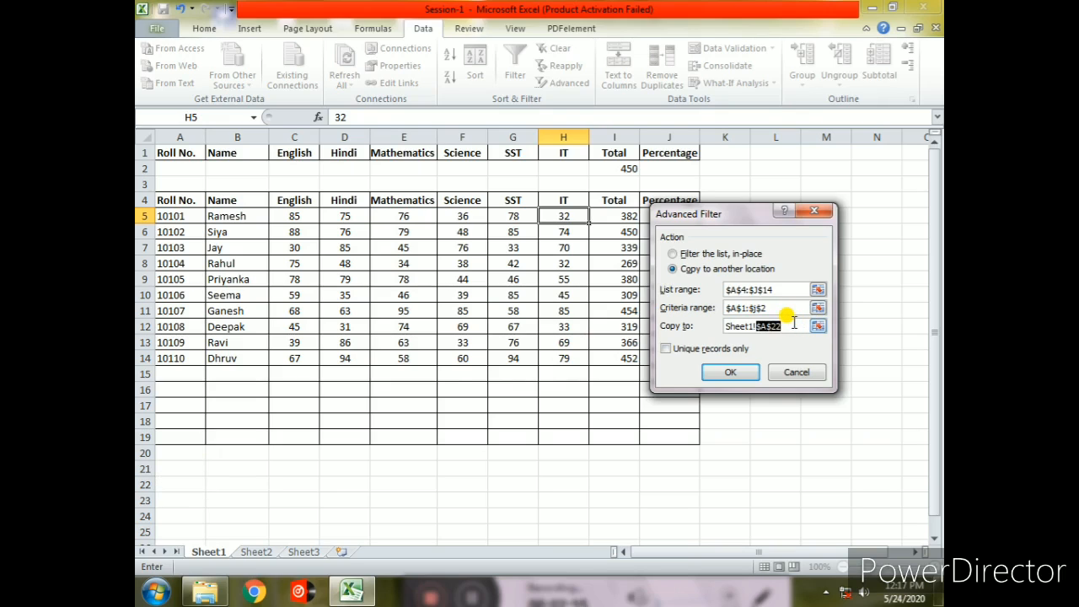
key(BackSpace)
key(BackSpace)
key(BackSpace)
key(BackSpace)
key(BackSpace)
key(BackSpace)
key(BackSpace)
key(BackSpace)
text($A)
text(22)
key(BackSpace)
key(BackSpace)
text($22:$J$23)
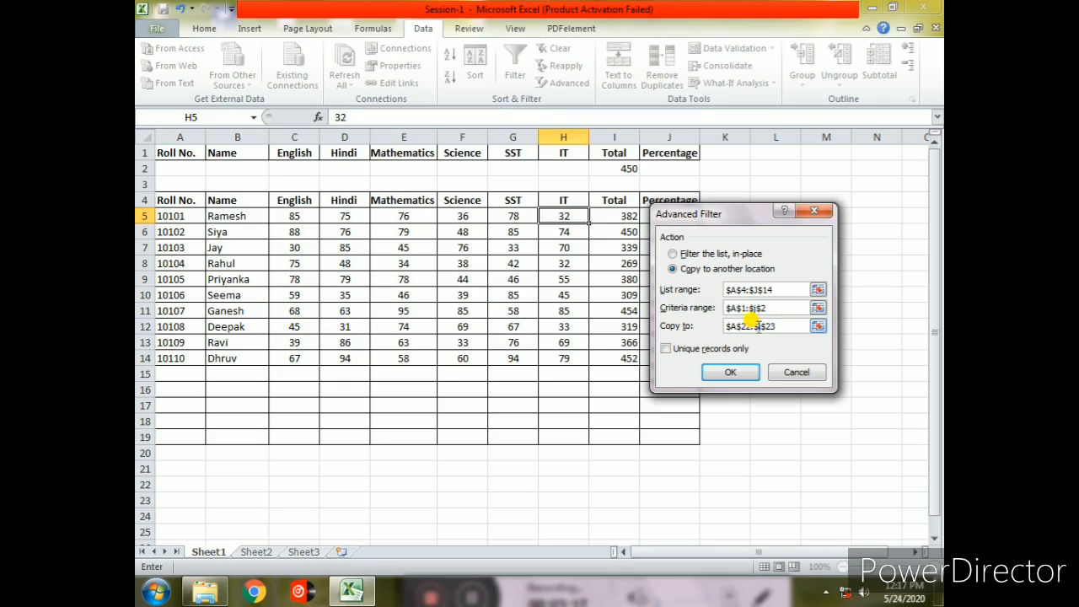
click(752, 371)
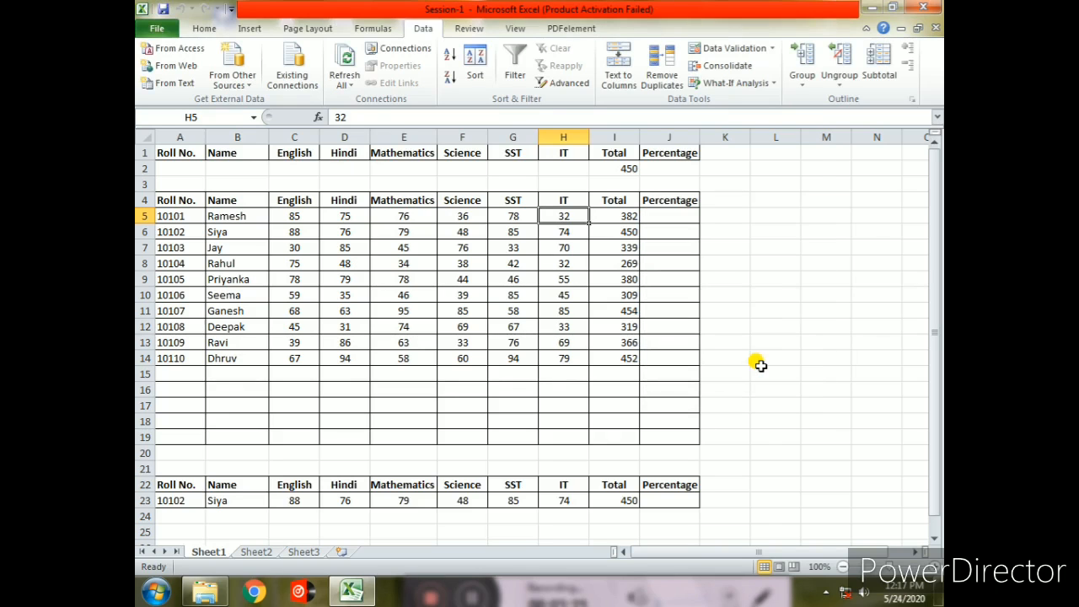